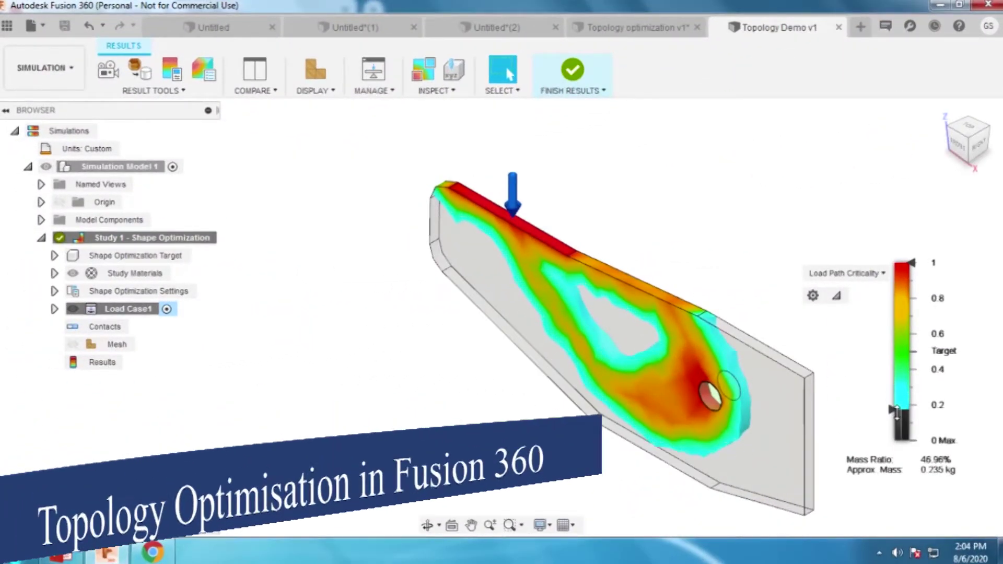
drag(895, 413, 899, 423)
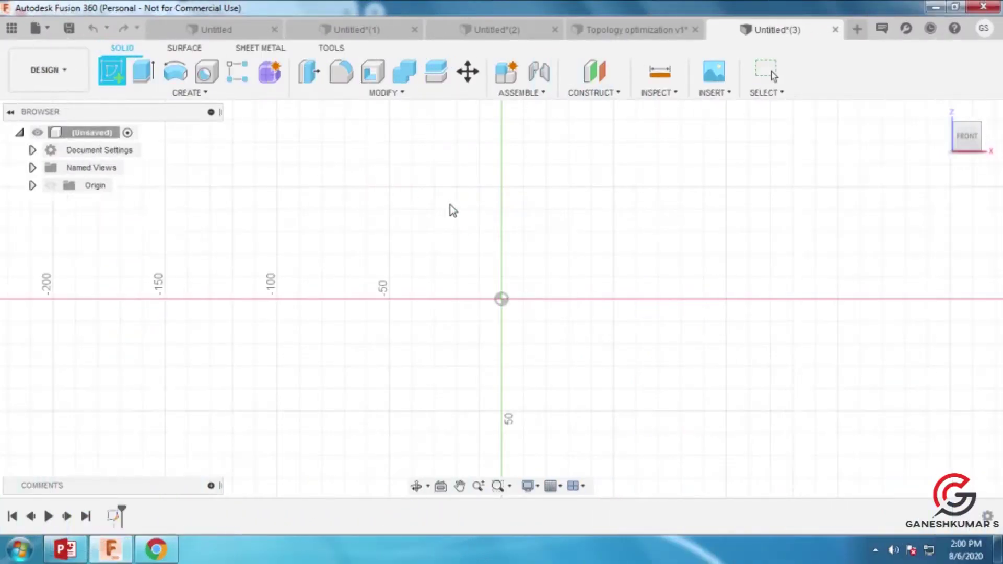
- Start a sketch on the front plane and draw the plate's lower edge as three connected lines: sloping down, horizontal, and rising
click(453, 210)
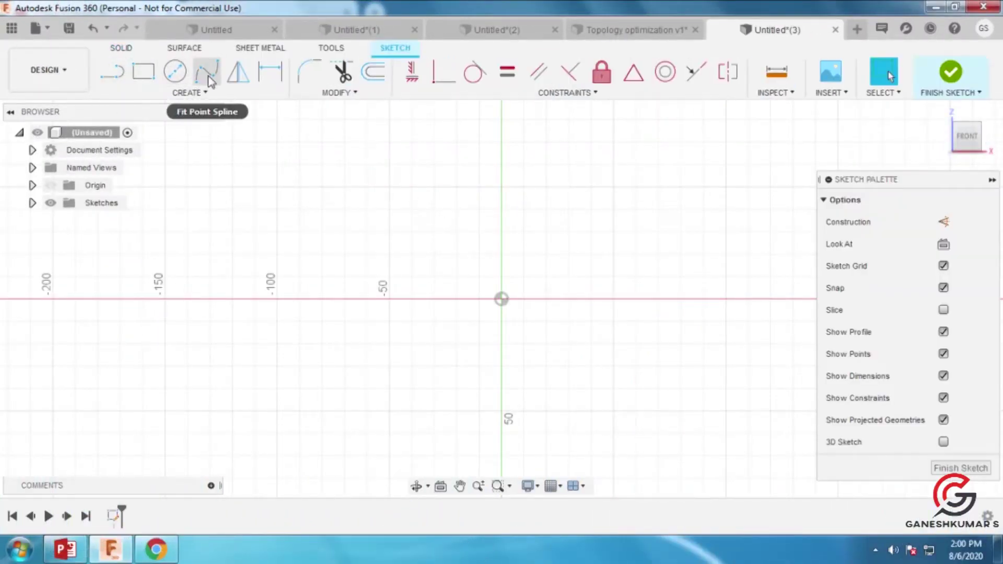
click(111, 72)
click(276, 199)
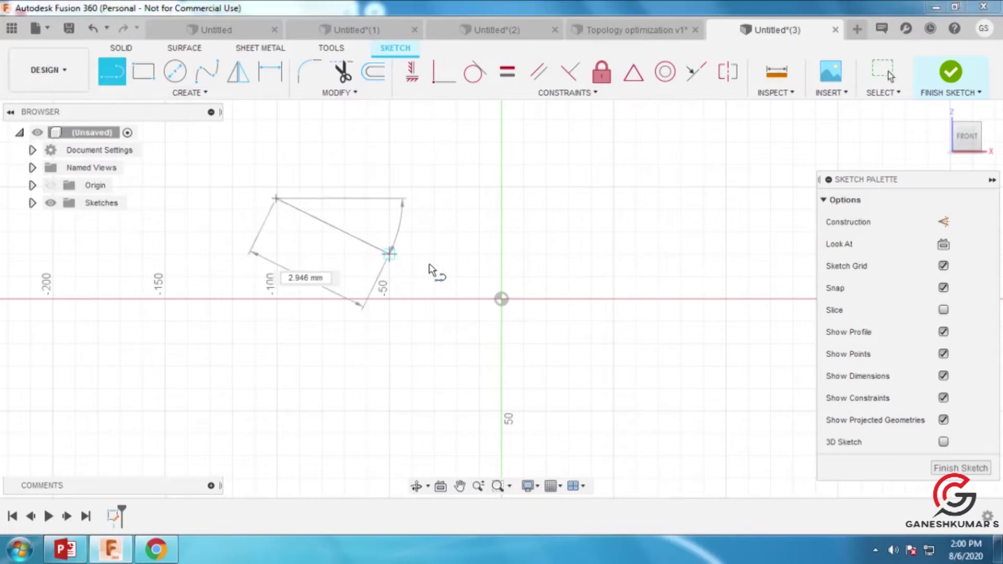
click(469, 268)
drag(469, 268, 606, 280)
click(614, 268)
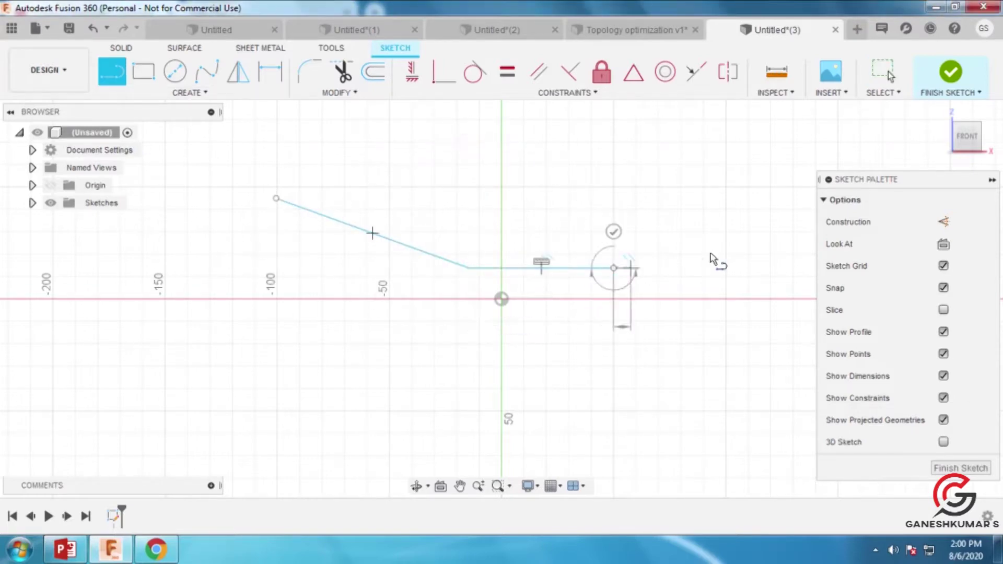
click(726, 242)
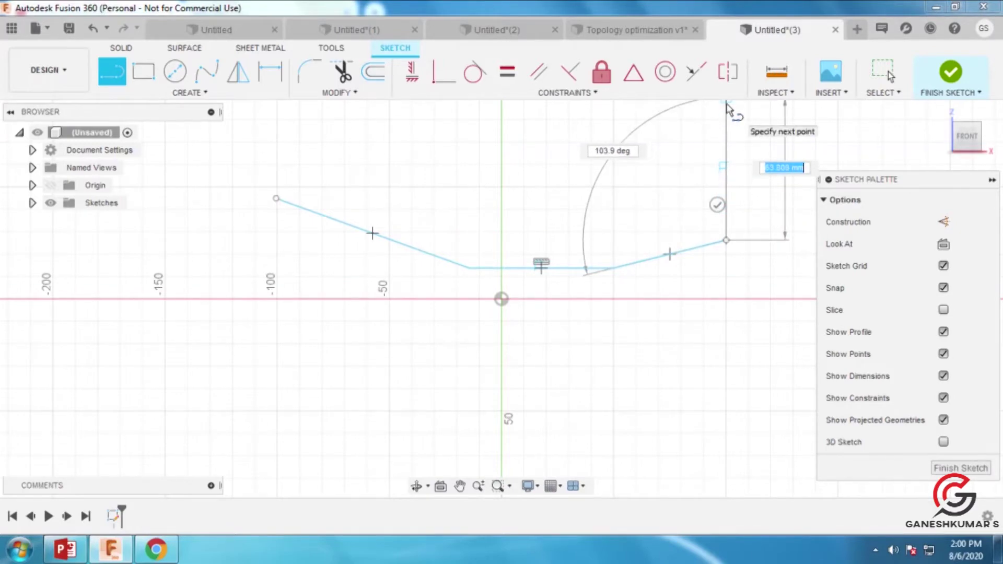
- Continue the outline with a vertical right edge about 63 mm high and a three-segment upper edge, closing it into a profile about 200 mm wide
click(726, 104)
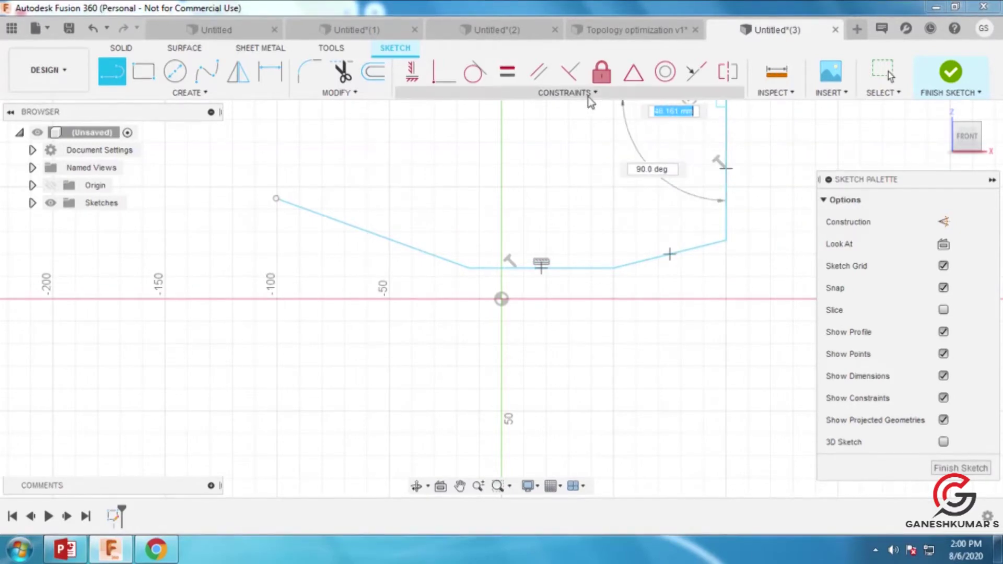
middle_drag(600, 159, 601, 231)
click(599, 170)
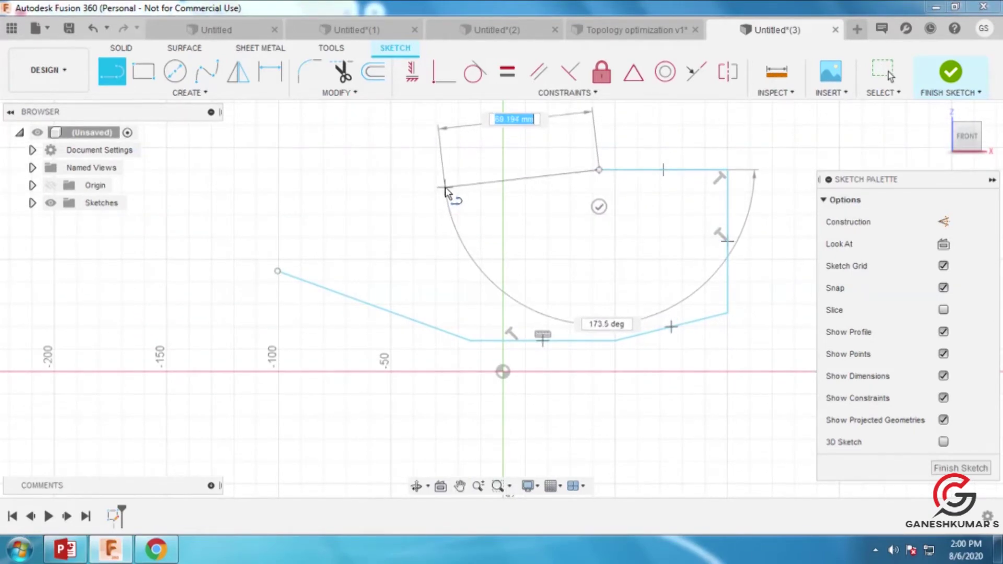
click(443, 185)
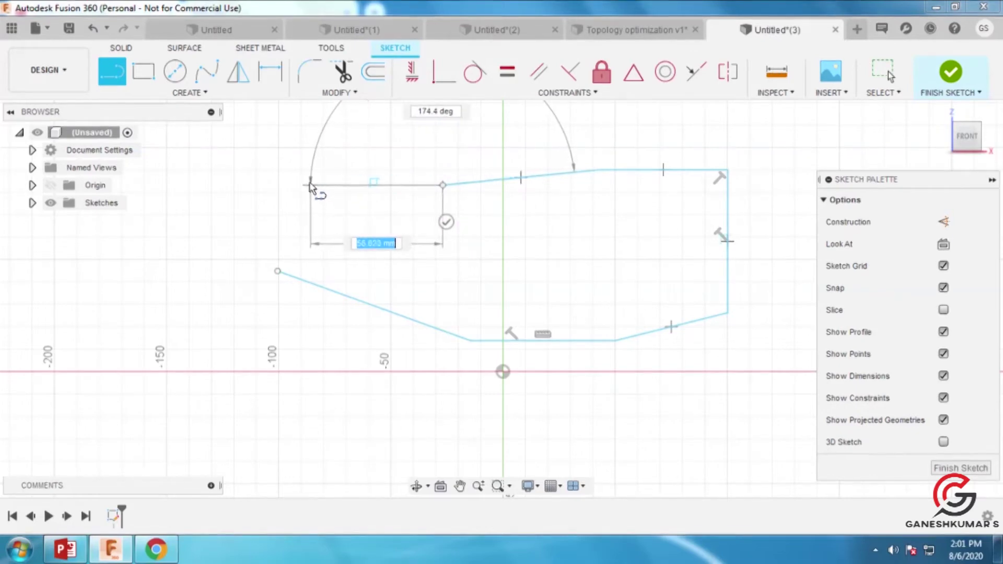
click(279, 185)
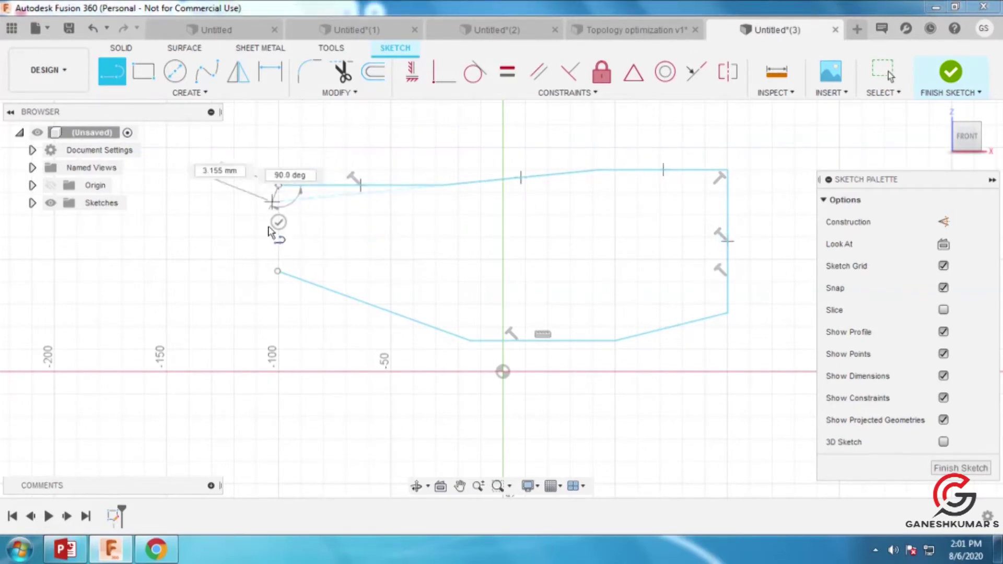
click(277, 272)
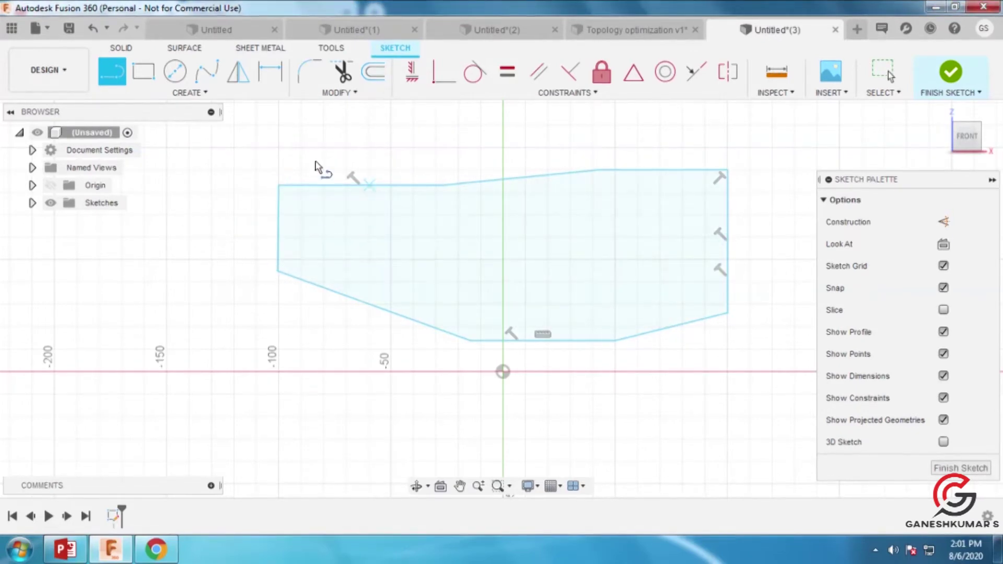
- Draw a circle about 12 mm in diameter inside the right half of the plate outline
click(175, 72)
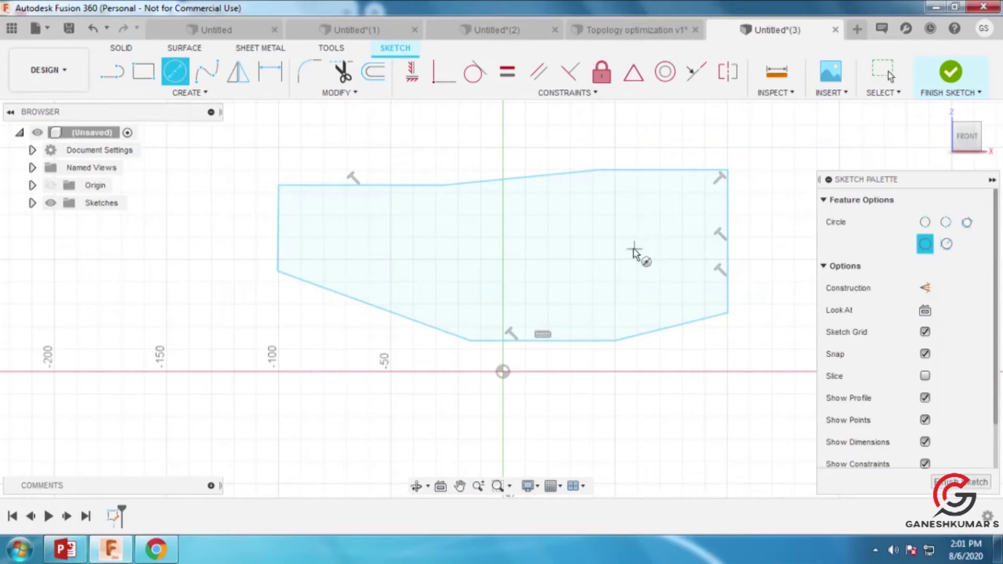
click(614, 245)
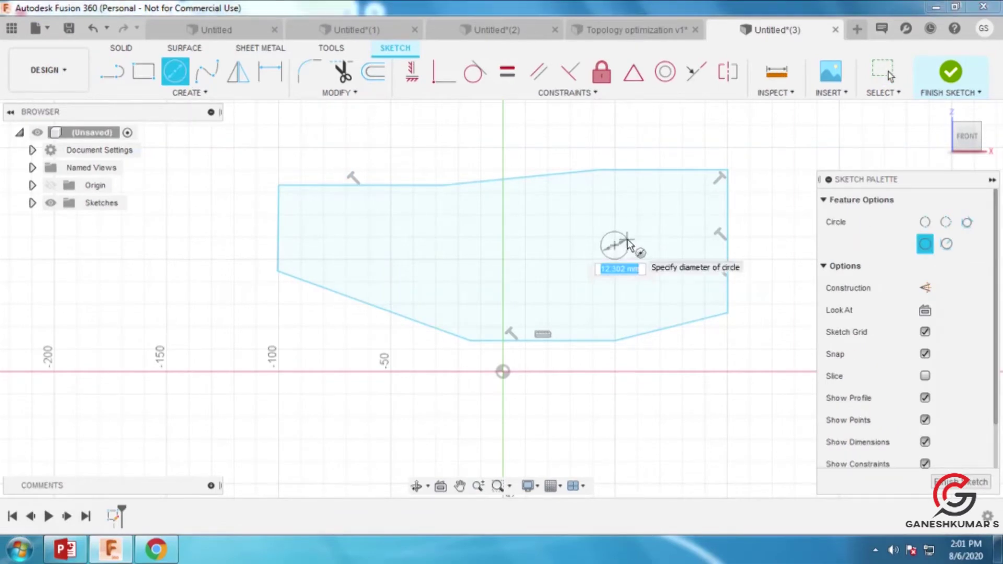
click(626, 254)
key(Escape)
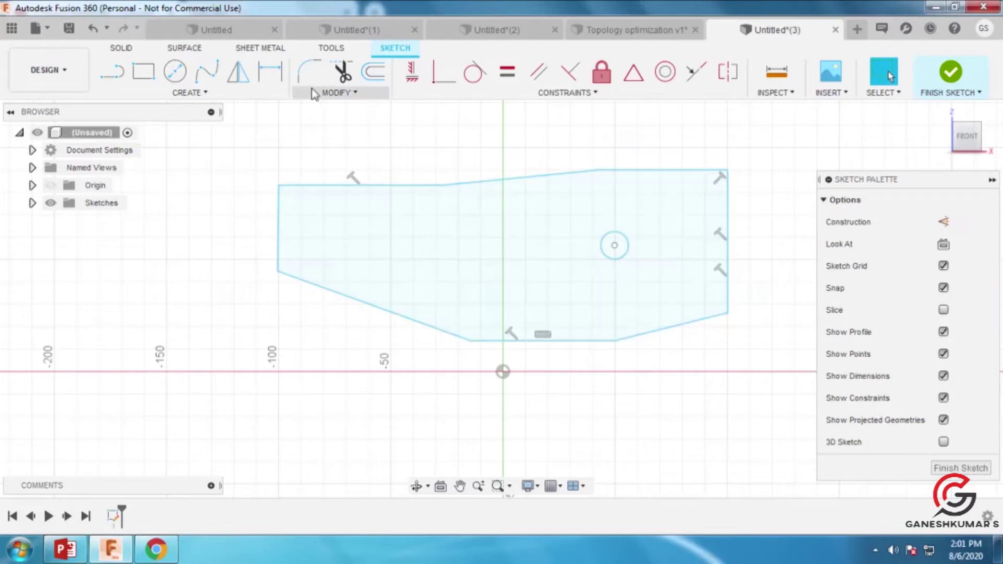
- Fillet the upper and lower corners at the outline's left end with a 10 mm radius and finish the sketch
click(310, 71)
click(279, 208)
click(308, 188)
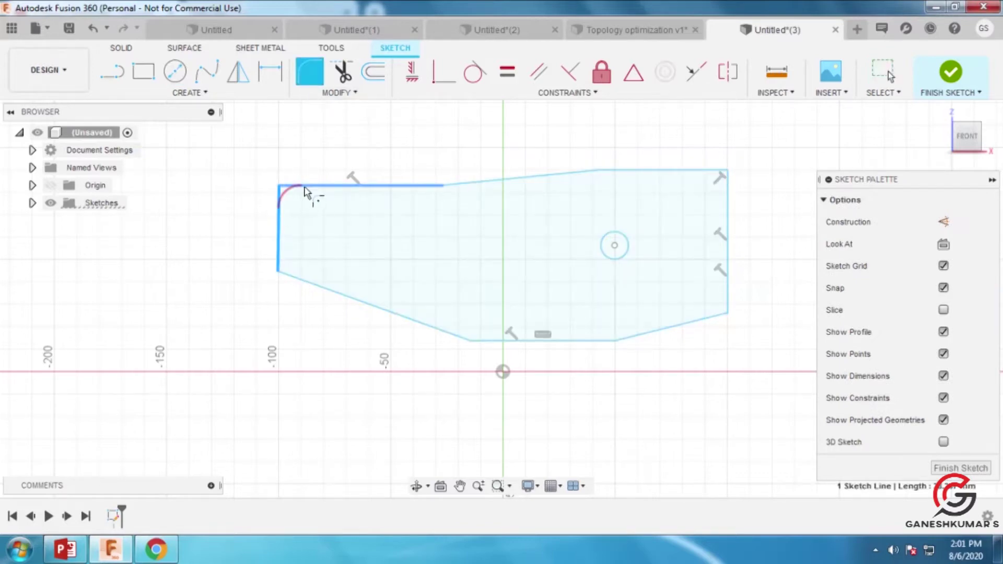
click(280, 269)
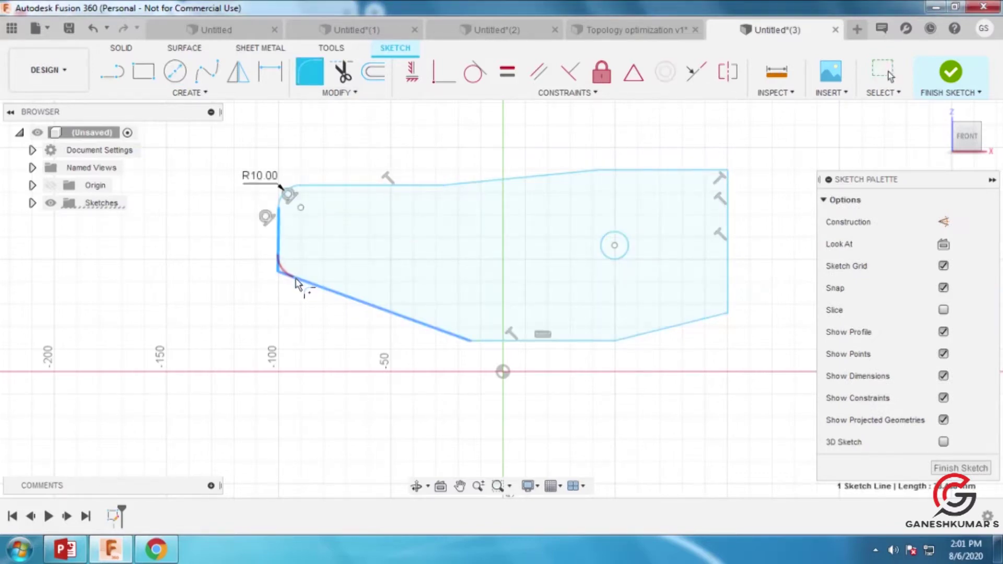
click(457, 337)
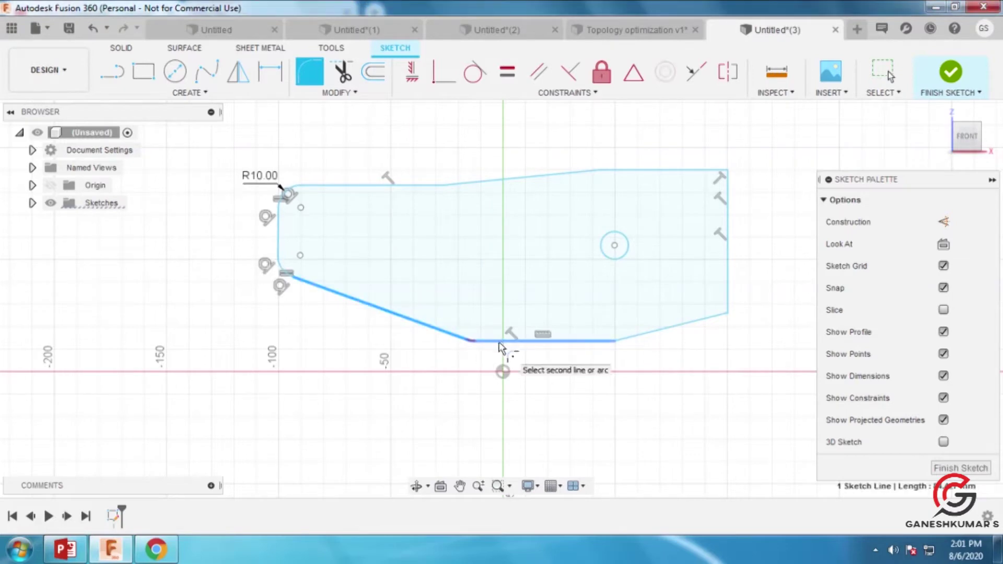
click(502, 341)
key(Escape)
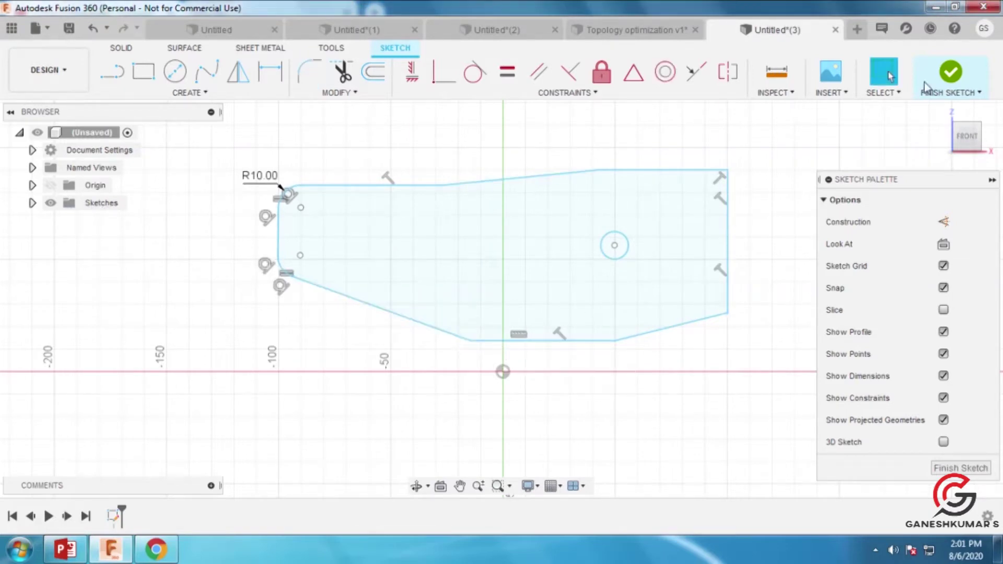
click(940, 78)
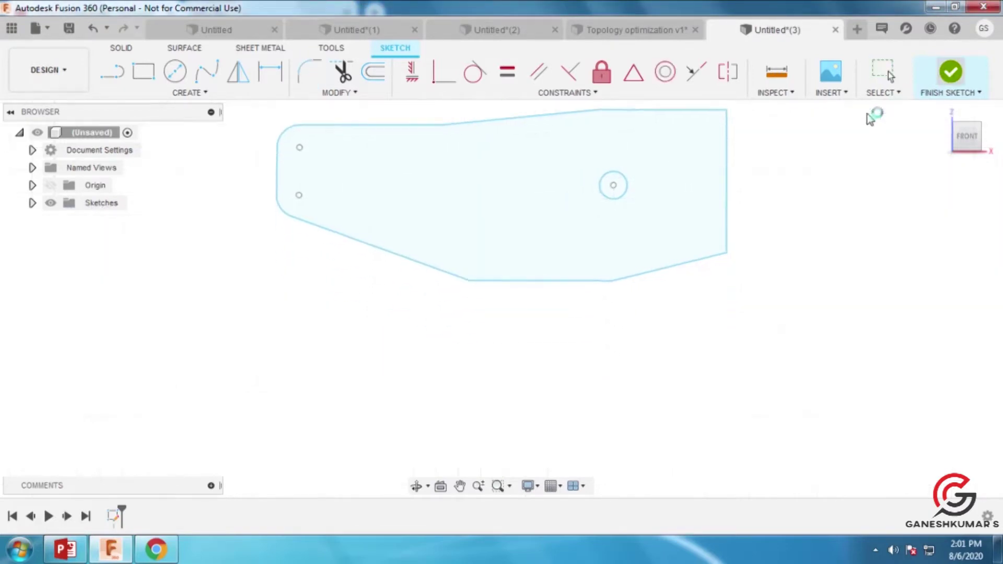
- Extrude the plate profile around the circular hole by 5 mm as a new body
shift+middle_drag(741, 229, 694, 256)
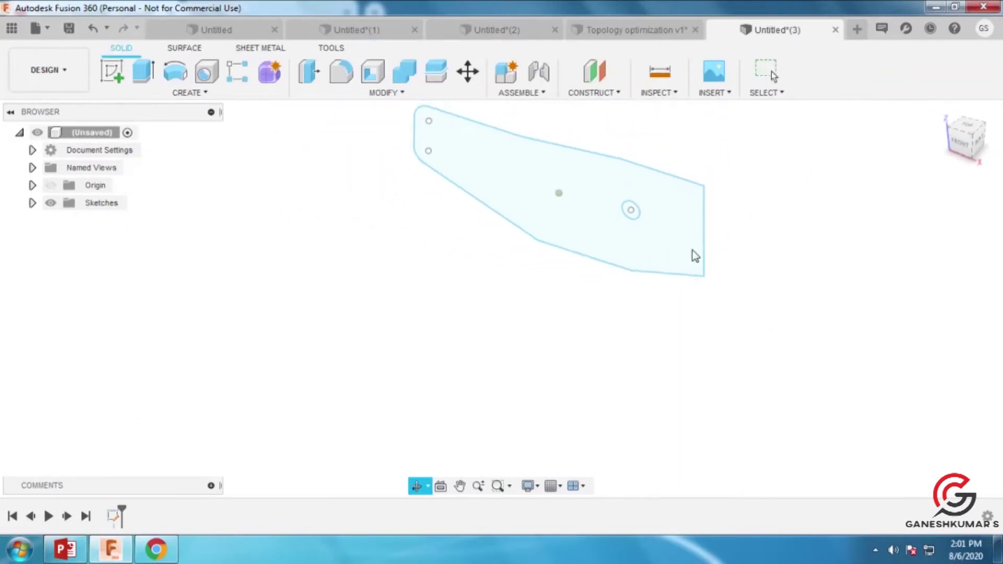
click(143, 70)
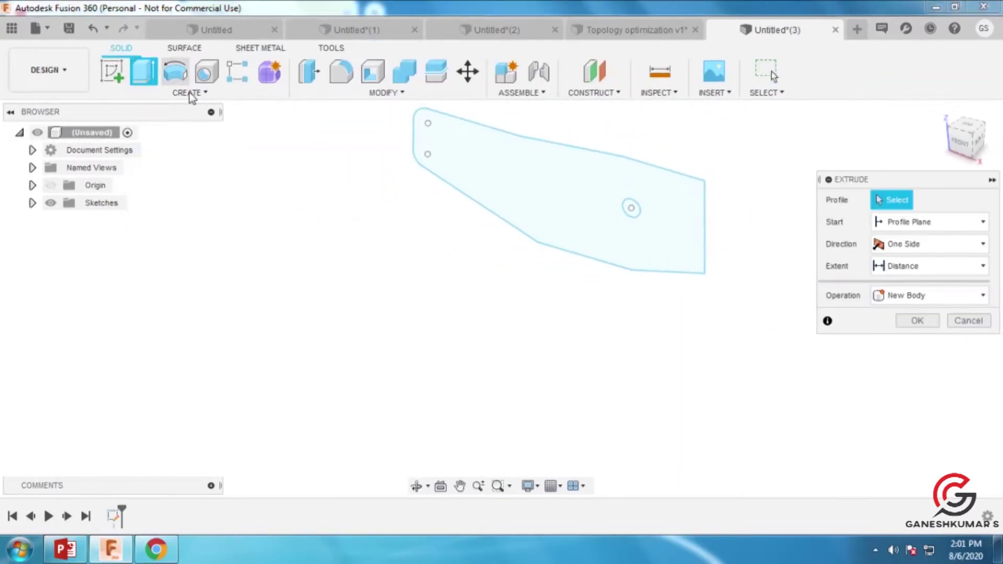
click(528, 188)
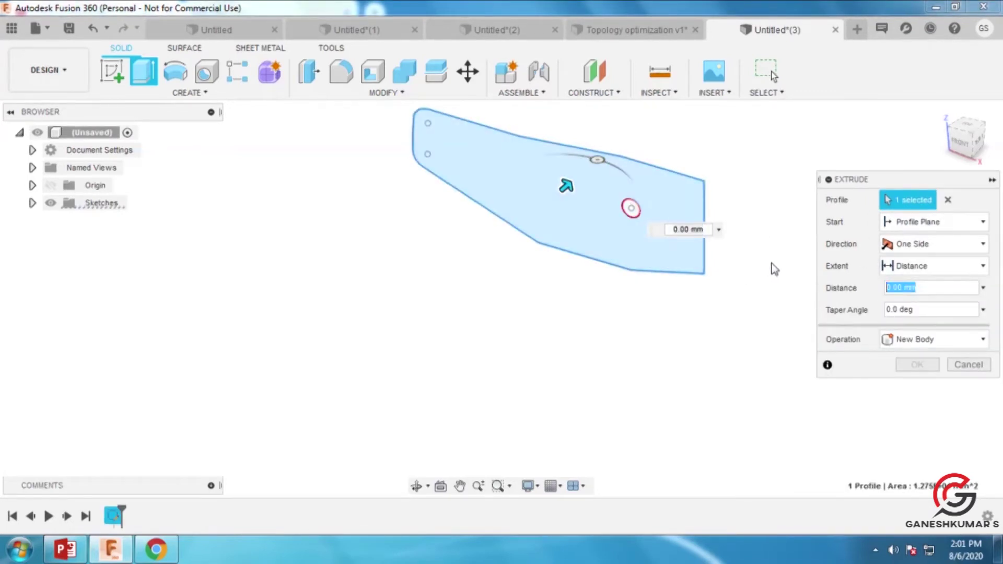
text(5)
key(Return)
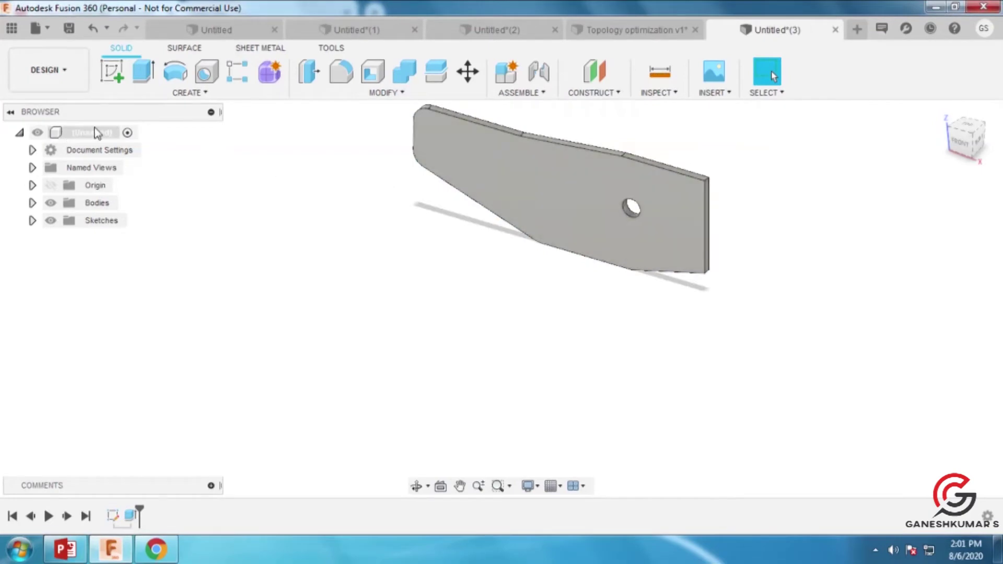
- Switch to the Simulation workspace and create a Shape Optimization study
click(64, 62)
click(70, 217)
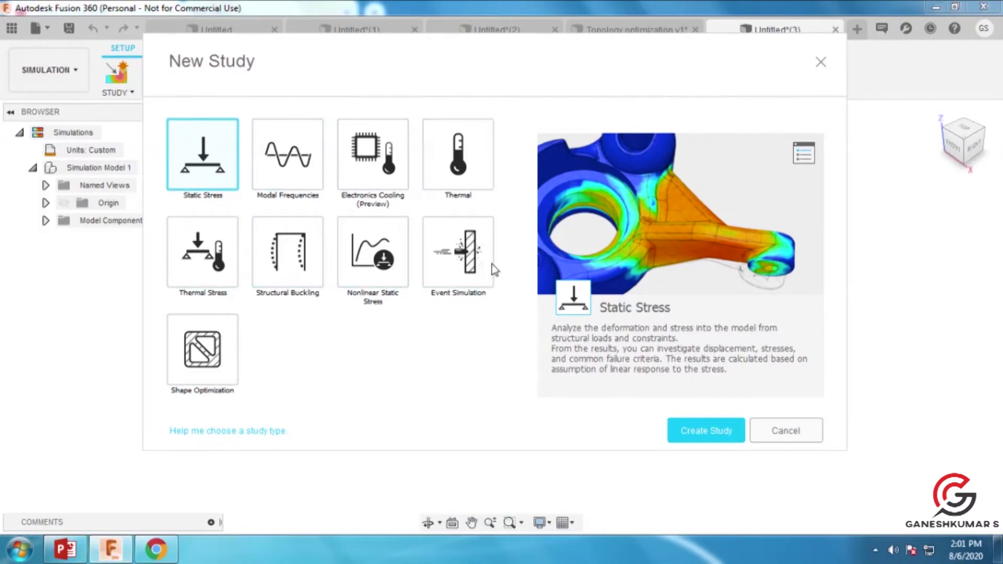
click(212, 353)
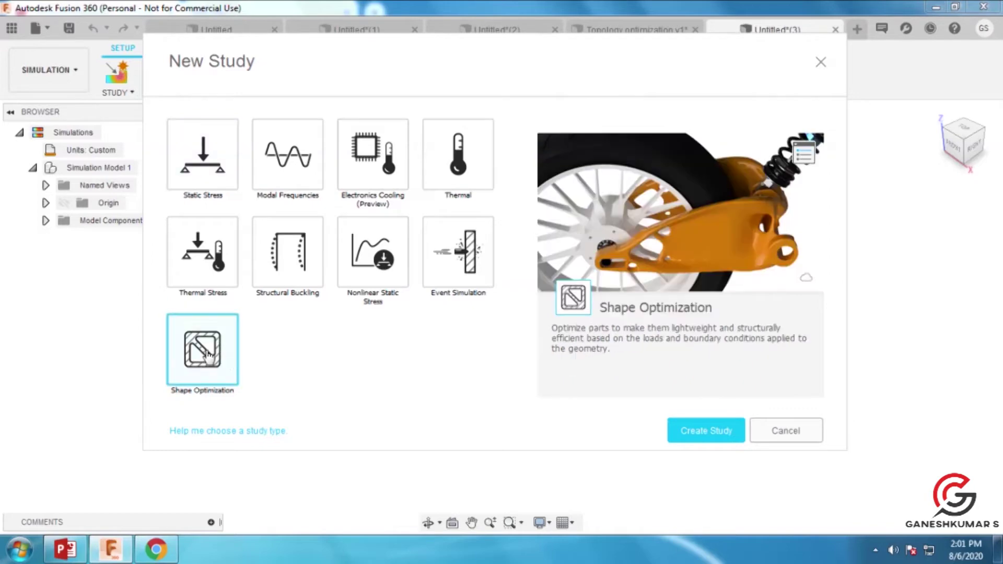
click(692, 431)
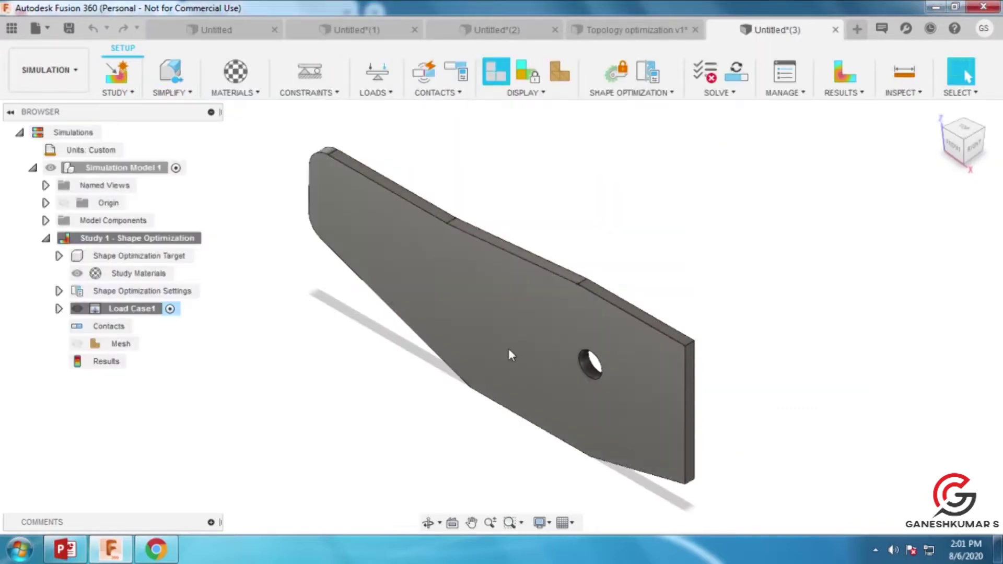
- Review the study material assigned to the plate and close the study materials dialog
click(248, 94)
click(249, 94)
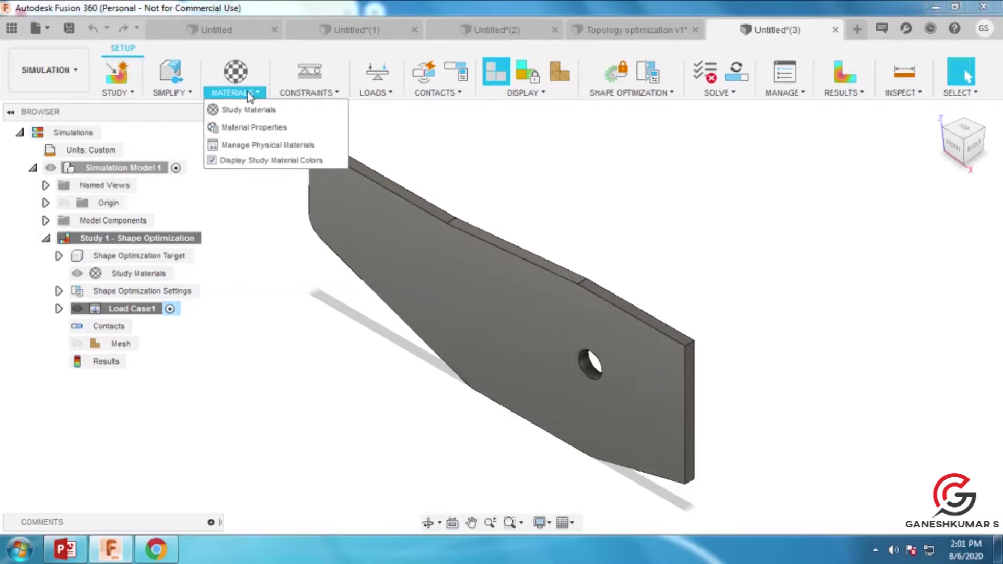
click(250, 109)
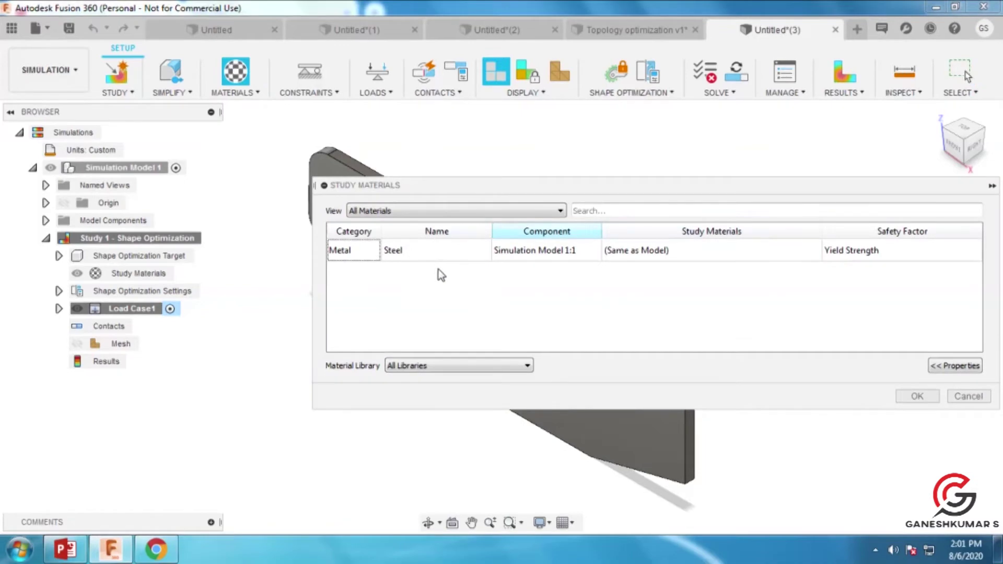
click(360, 255)
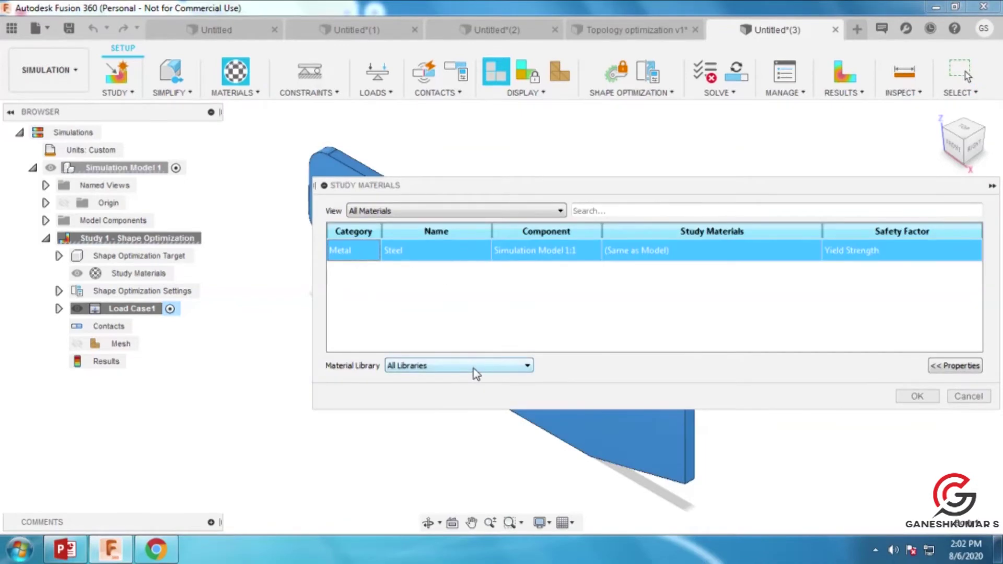
click(917, 396)
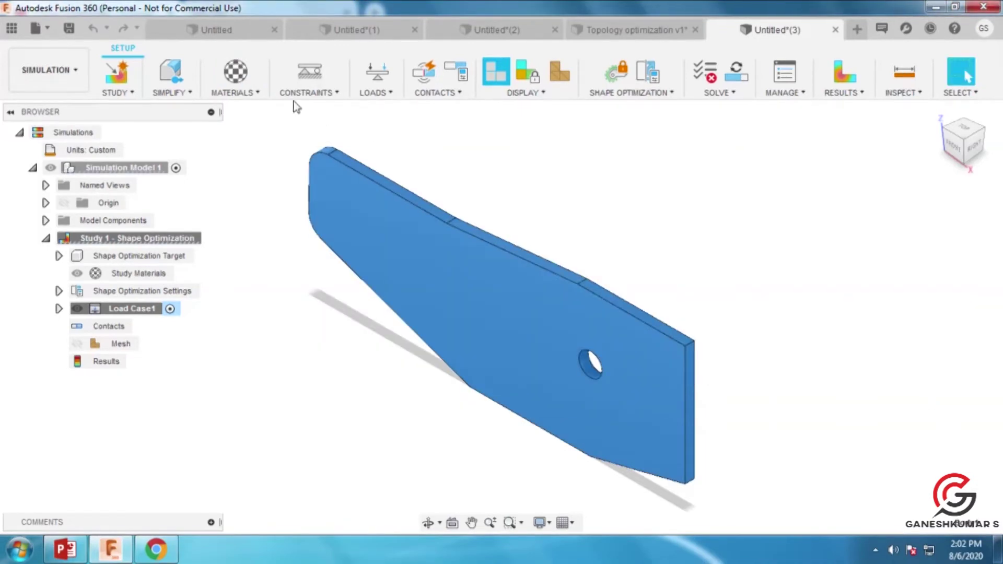
- Examine the Plastic, Gas, Fabric and Electronics categories of the Fusion 360 Material Library and close the material browser
click(253, 93)
click(277, 161)
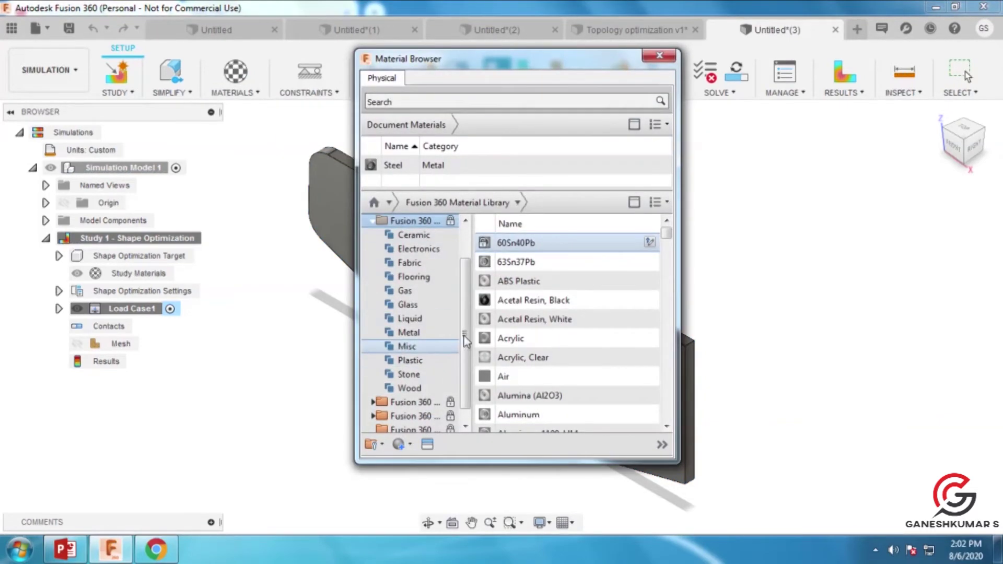
scroll(466, 340, up, 1)
scroll(421, 393, down, 1)
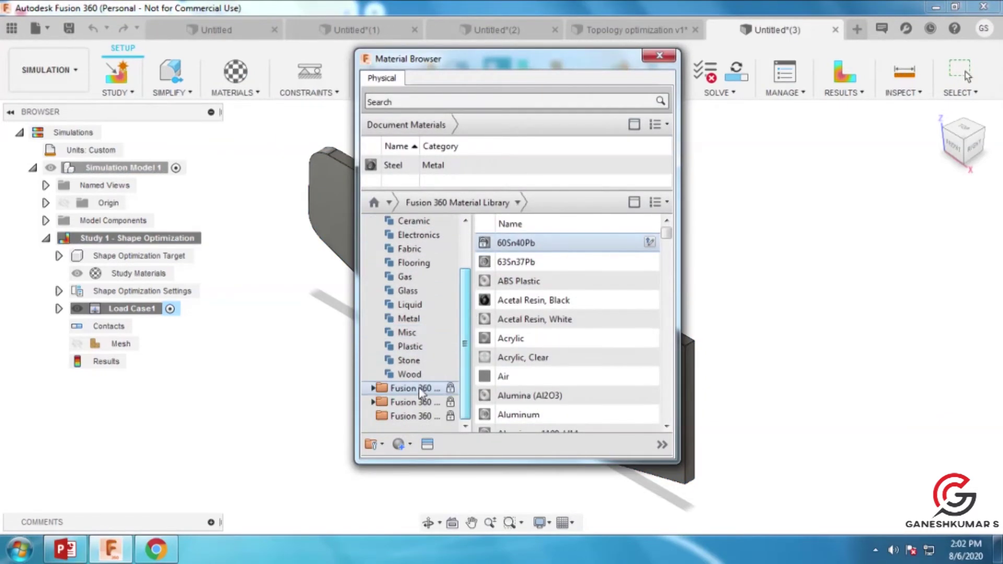
click(409, 361)
click(409, 346)
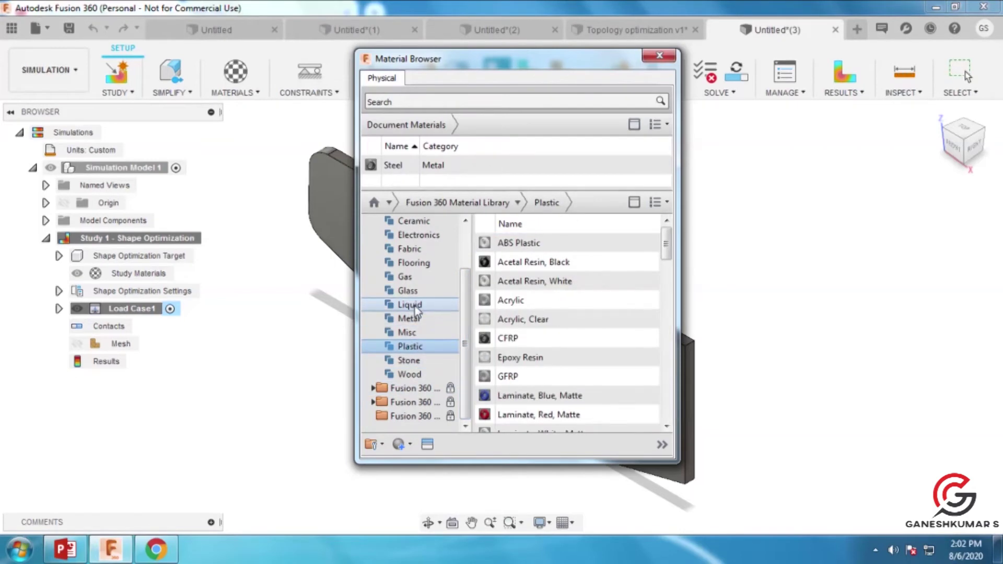
click(406, 277)
click(409, 250)
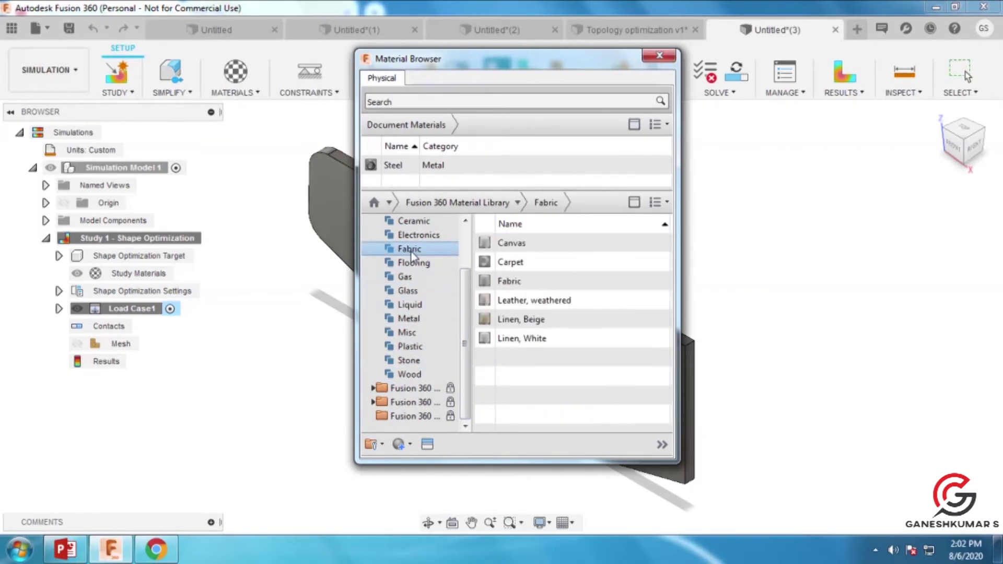
click(412, 237)
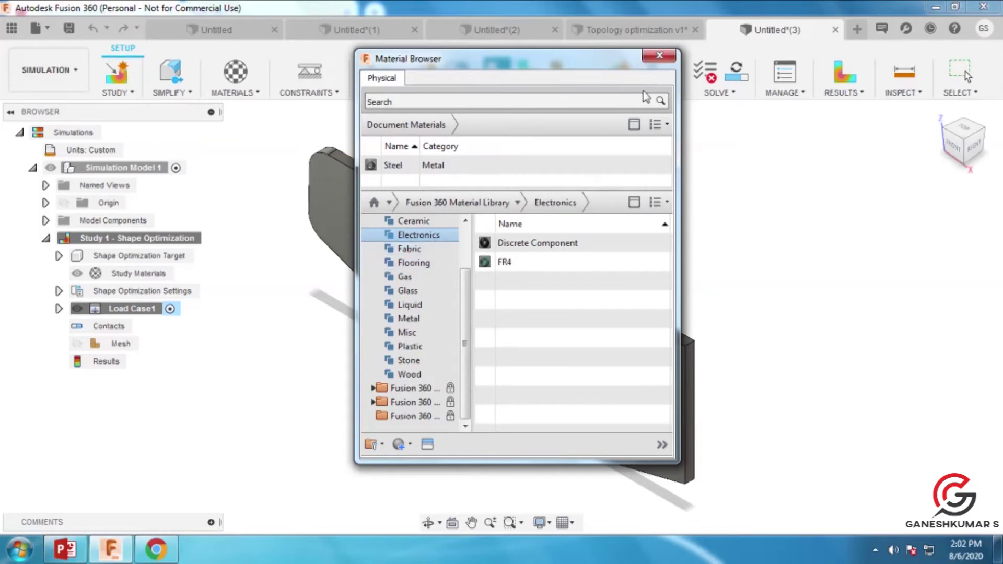
click(659, 56)
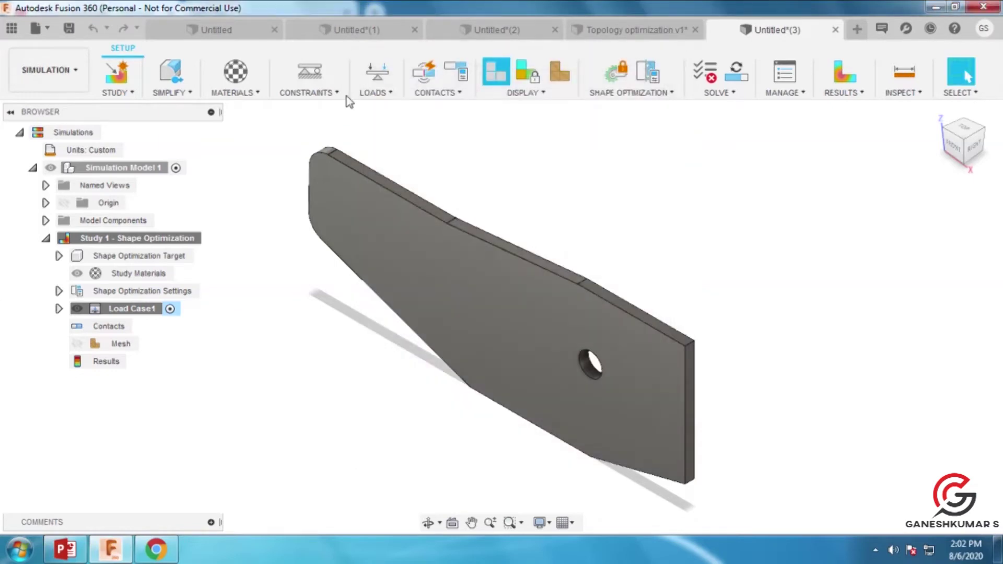
- Apply a fixed structural constraint to the inner face of the plate's circular hole
click(313, 93)
click(334, 106)
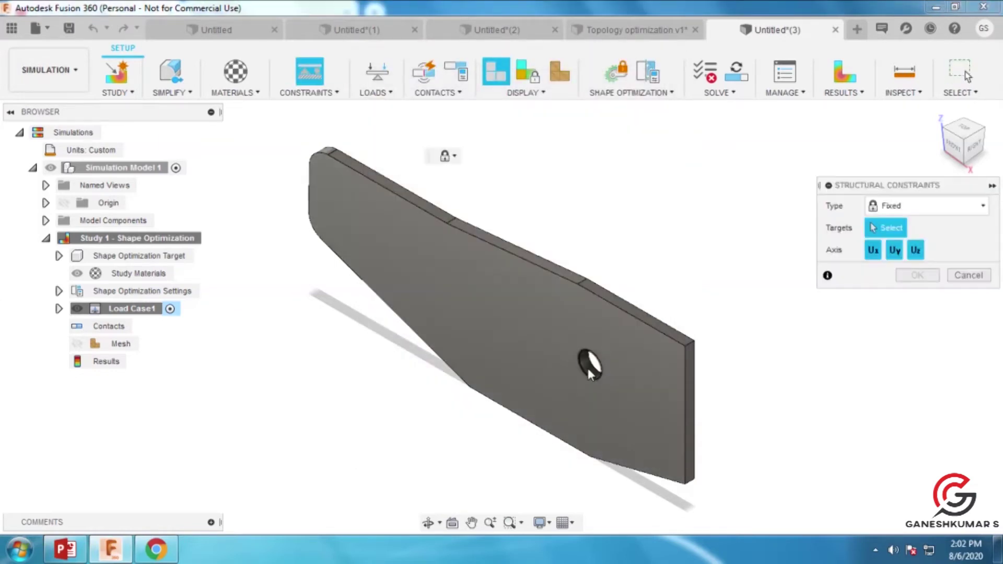
click(589, 365)
click(916, 276)
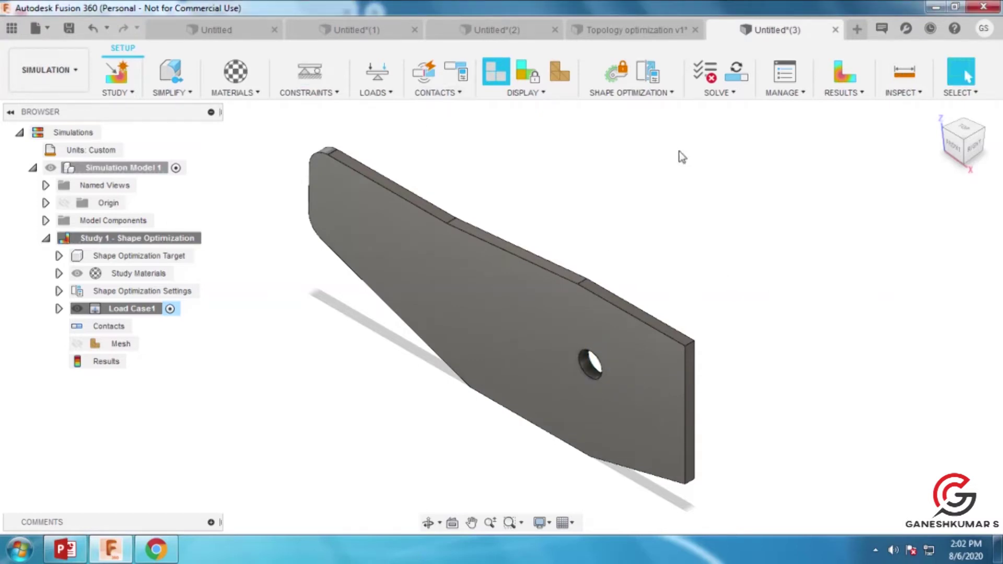
- Add a cylindrical preserve region centred on the hole, increasing its boundary size along the X-axis
click(659, 91)
click(656, 112)
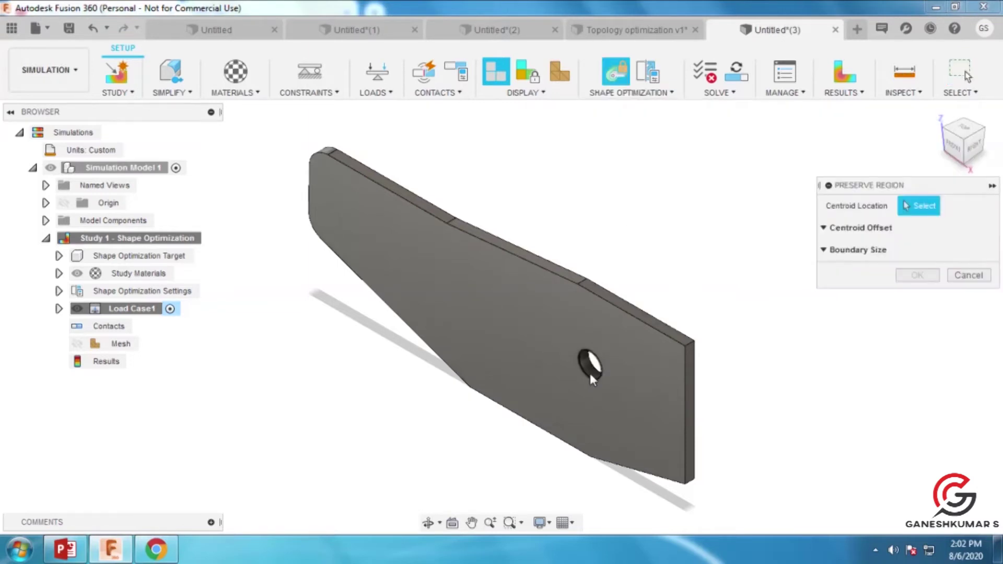
click(595, 370)
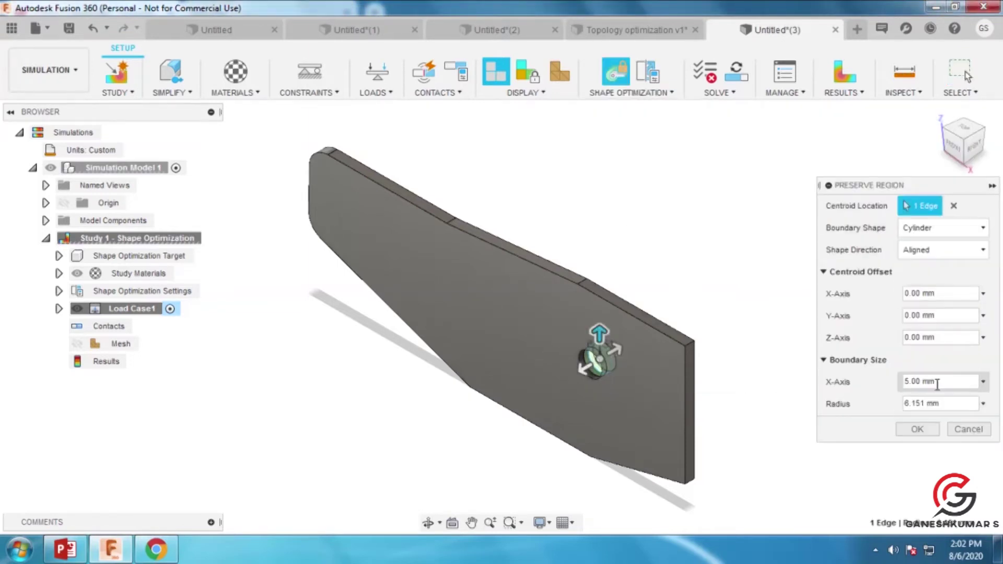
click(937, 383)
text(1)
key(Return)
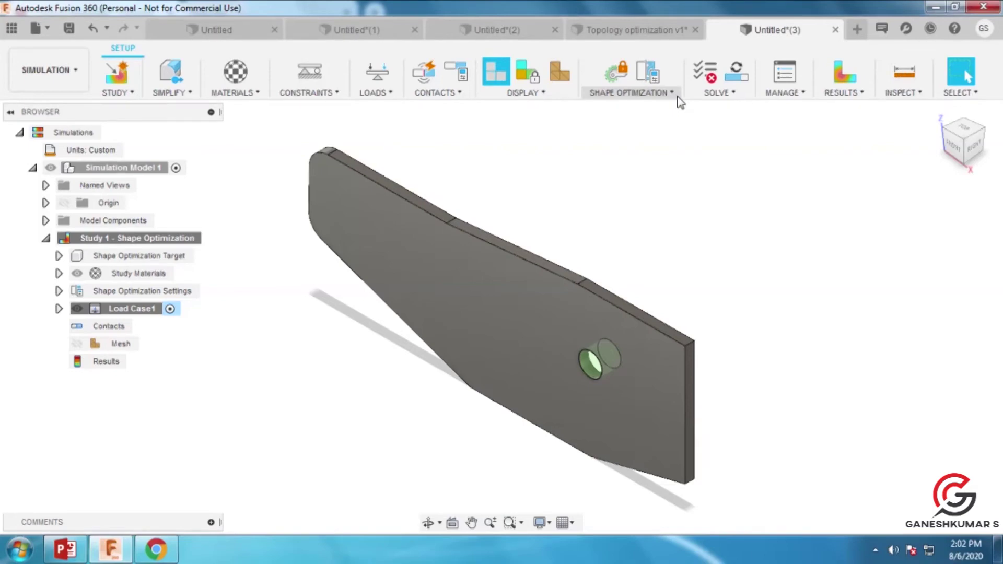
click(391, 98)
click(393, 106)
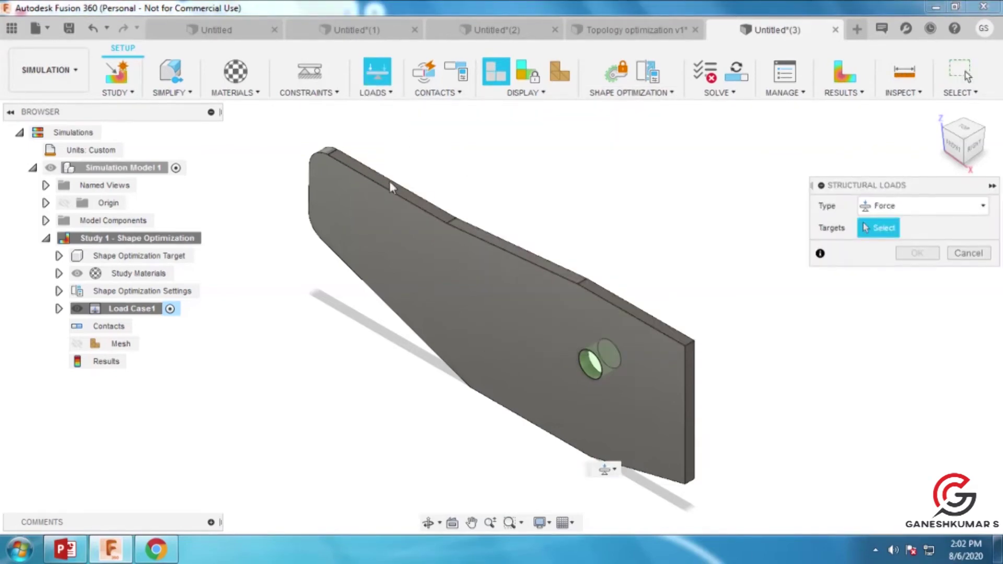
click(411, 199)
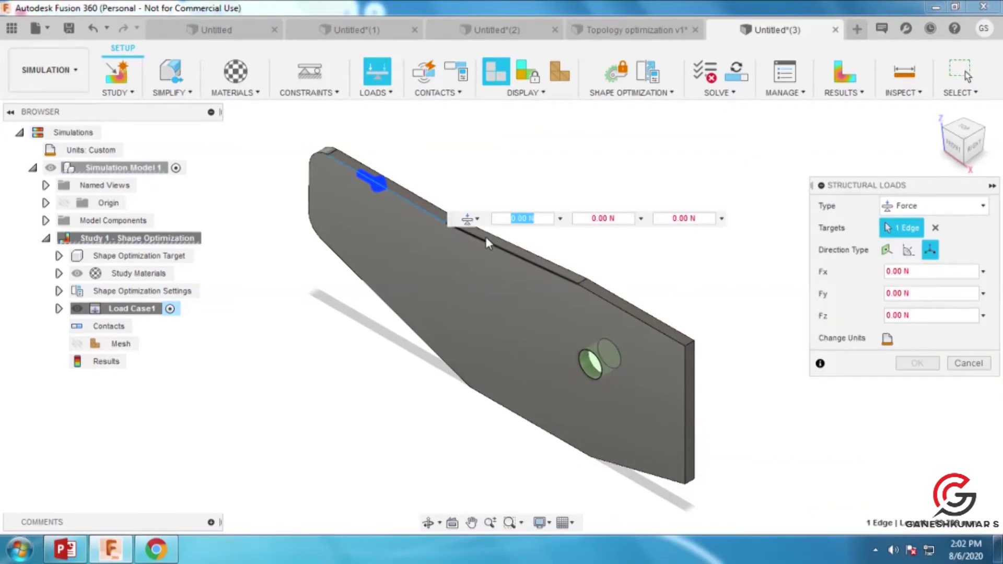
key(Tab)
key(Tab)
key(Escape)
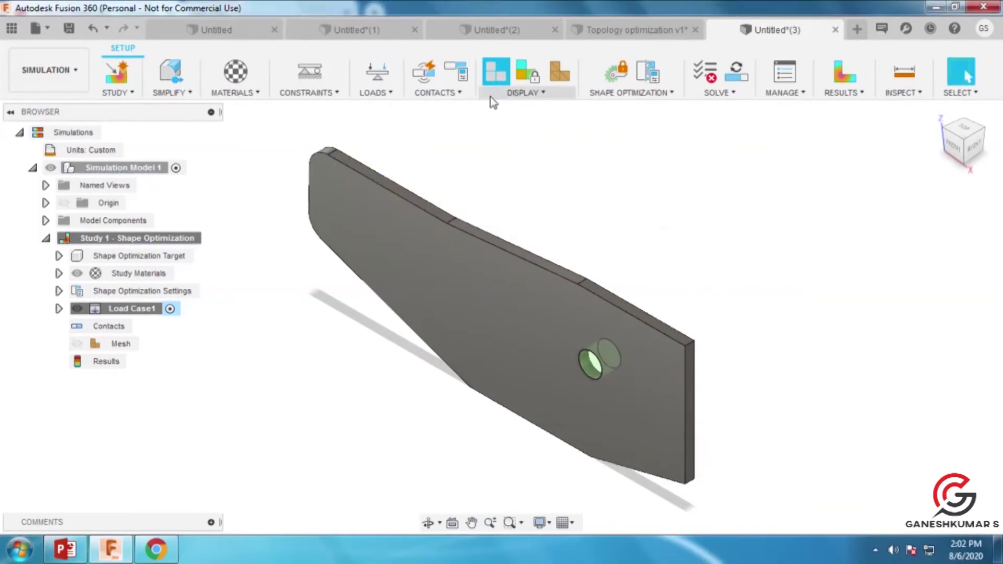
- Apply a 5 N structural force normal to the upper narrow face next to the plate's rounded end
click(387, 98)
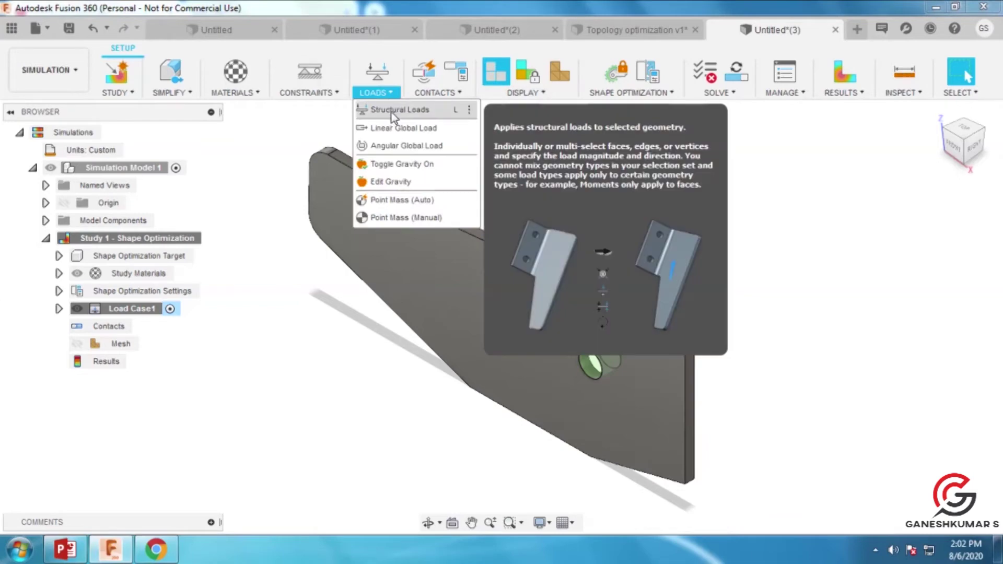
click(391, 107)
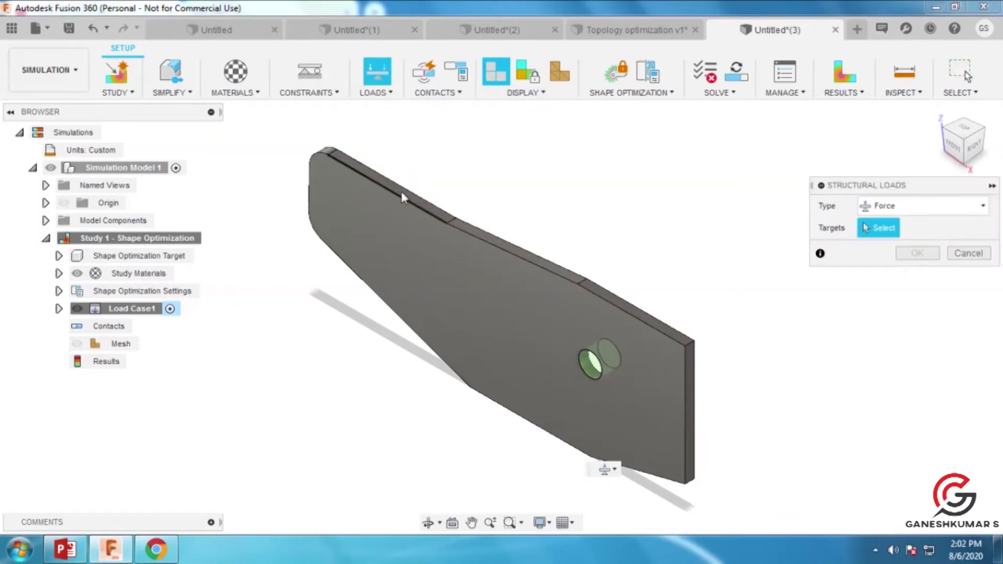
scroll(408, 194, up, 1)
scroll(408, 192, up, 4)
click(412, 205)
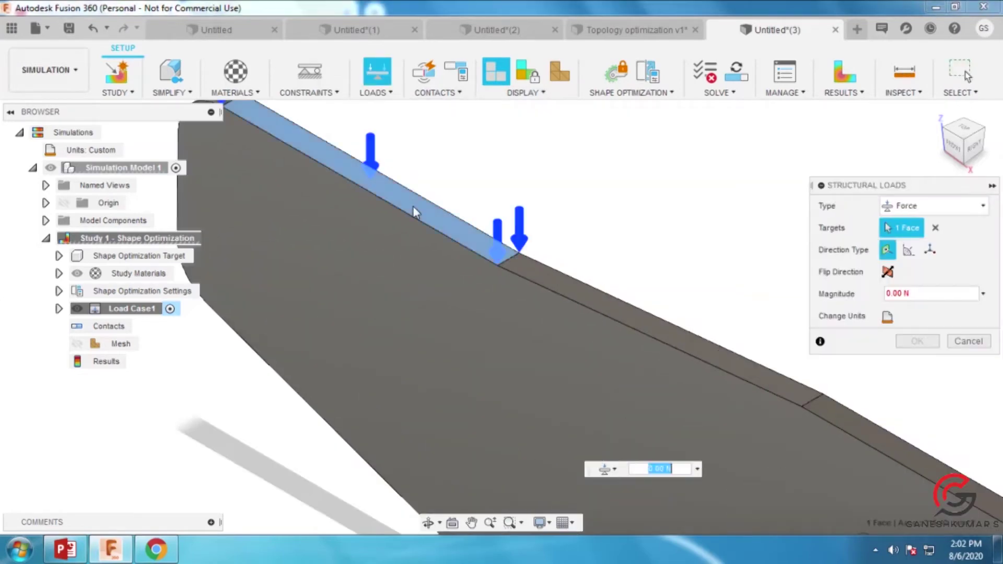
scroll(457, 204, down, 3)
scroll(491, 217, up, 1)
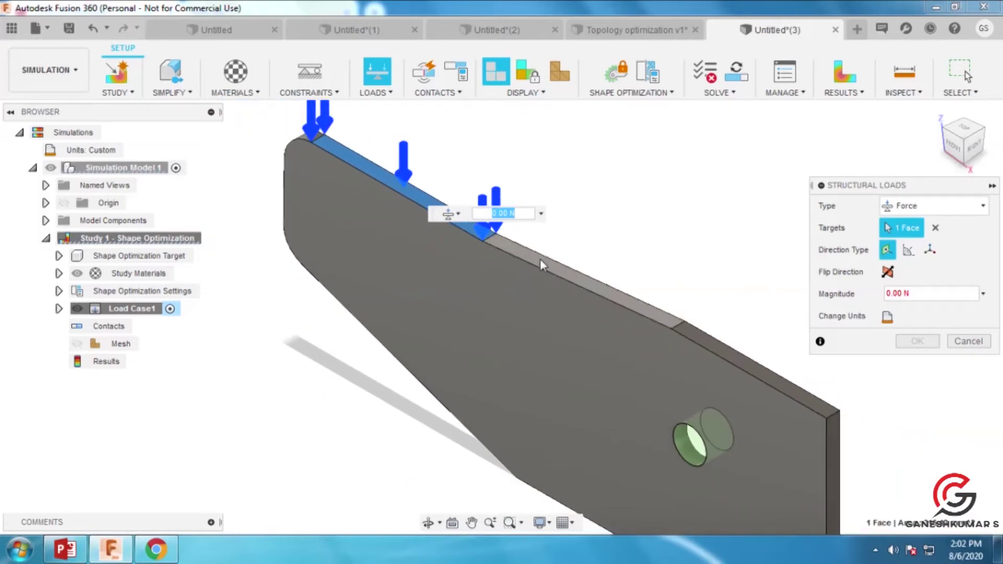
scroll(569, 251, down, 1)
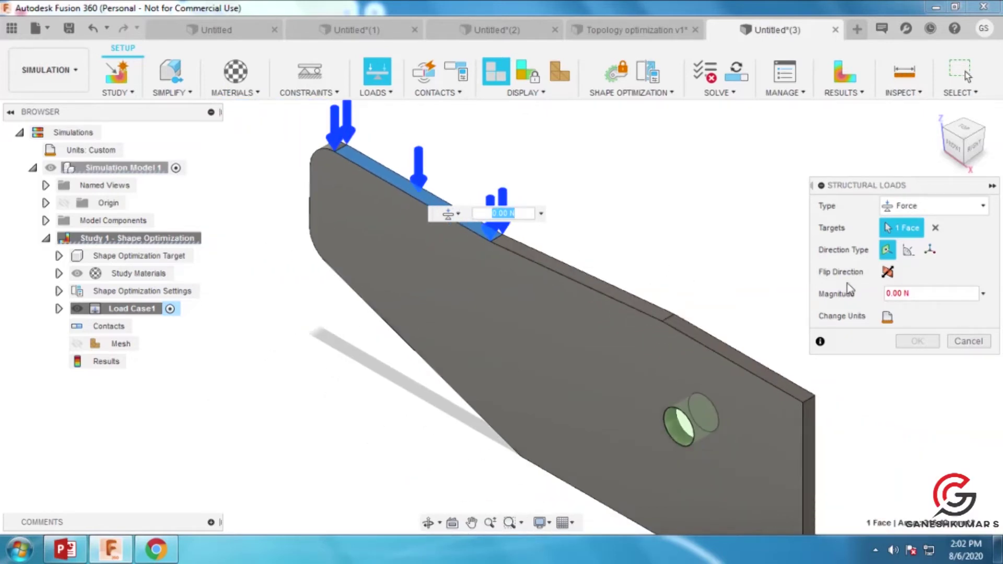
click(918, 294)
text(5)
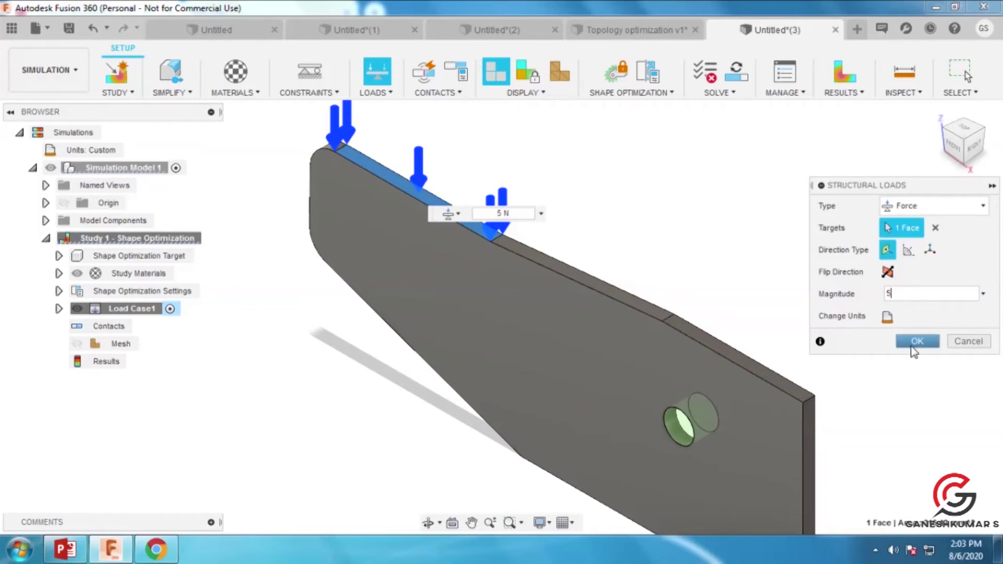
click(914, 346)
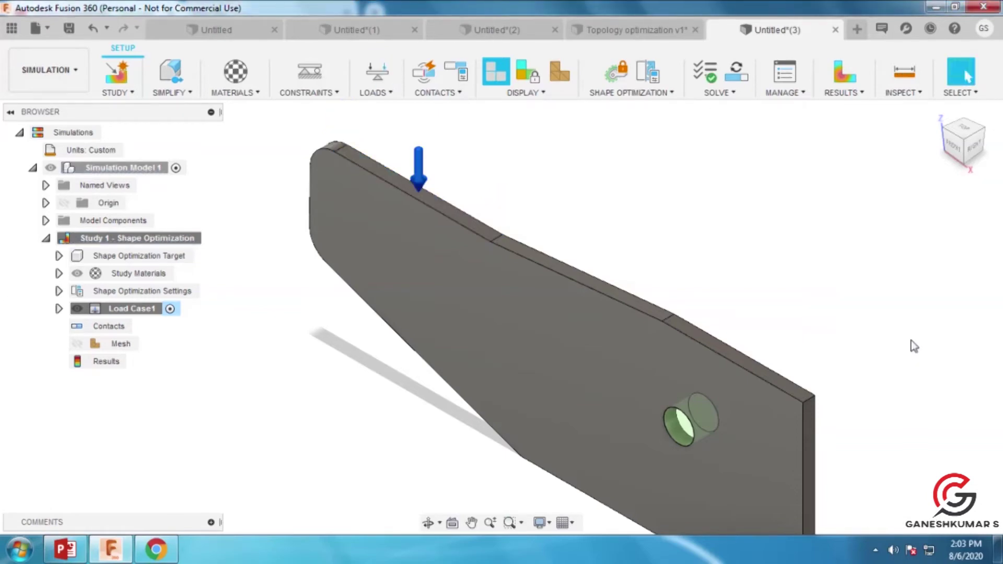
scroll(789, 304, down, 3)
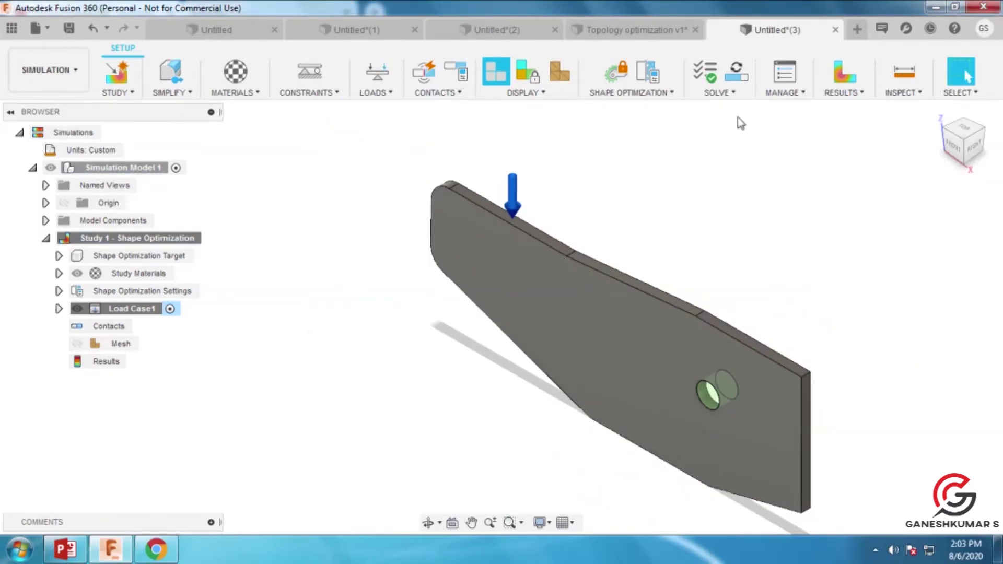
- Refine the study mesh by reducing its model-based average element size slightly
click(795, 94)
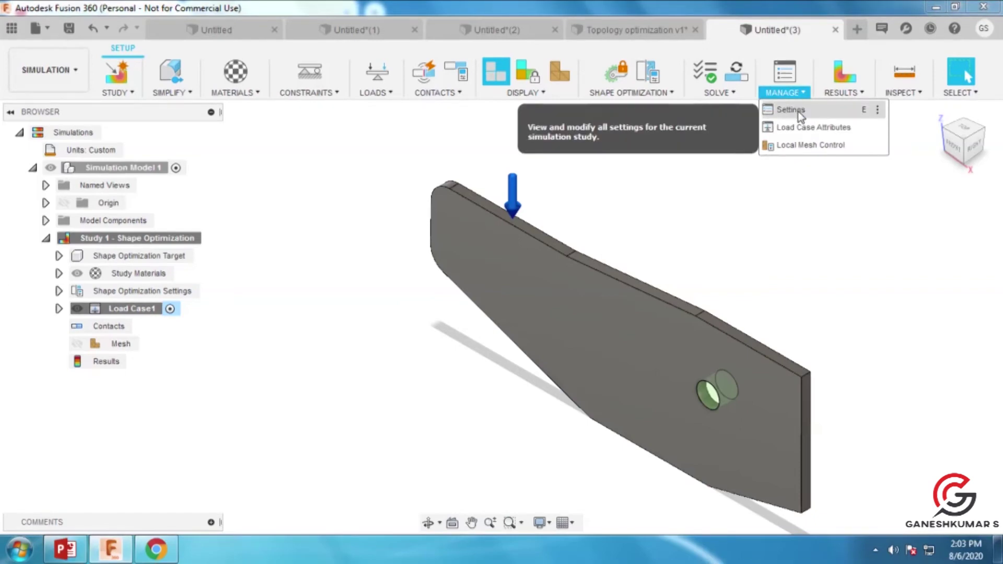
click(790, 110)
click(221, 218)
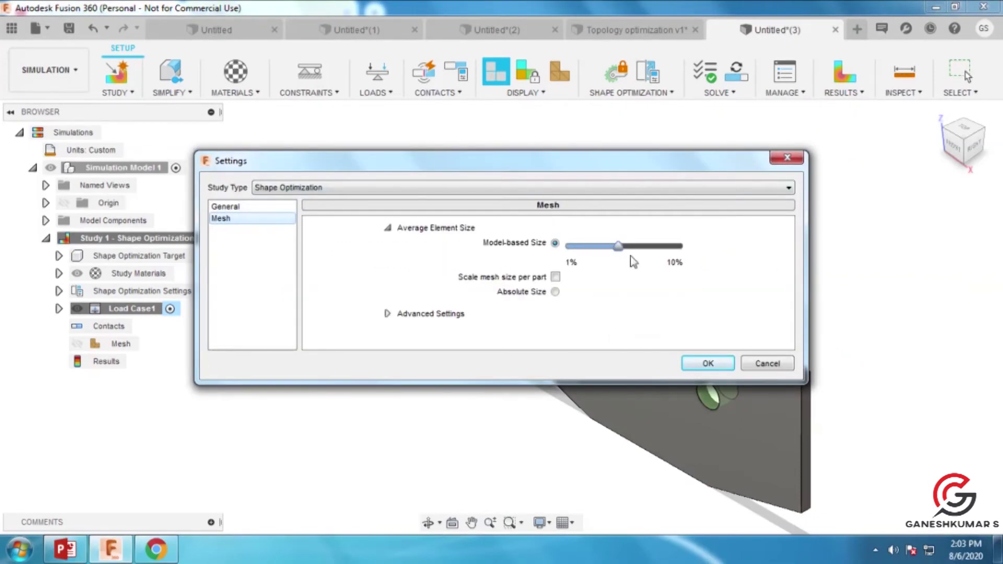
drag(616, 246, 605, 247)
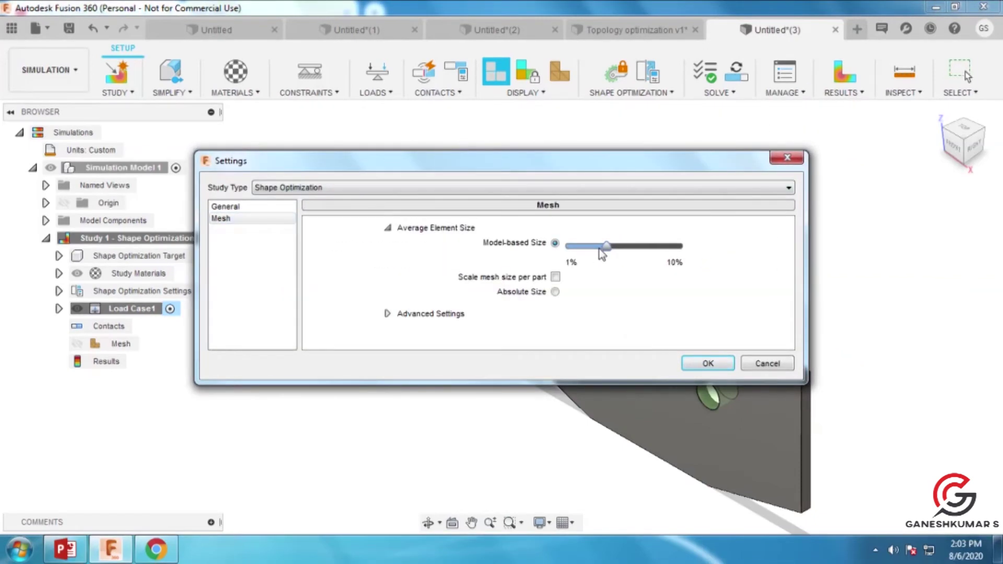
click(695, 364)
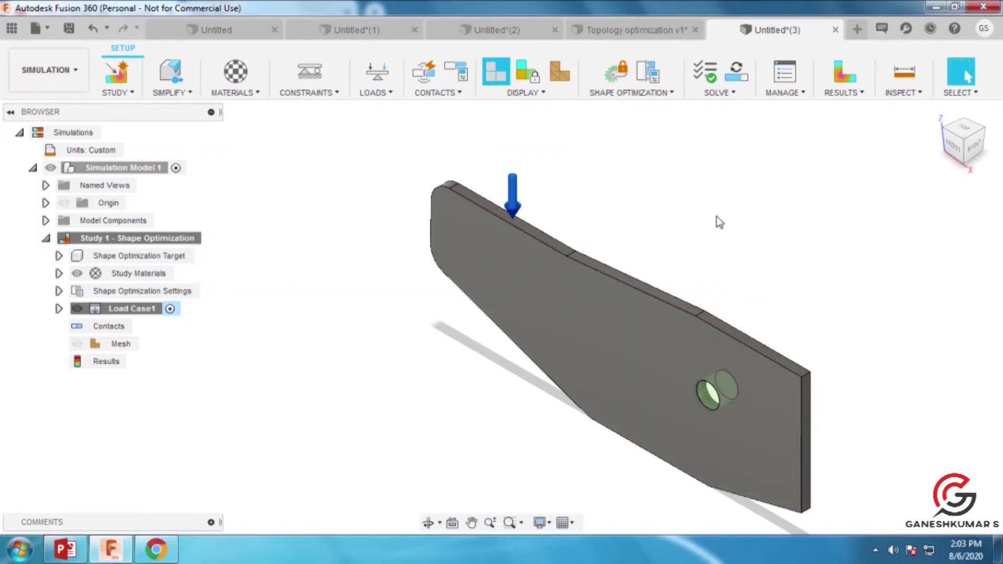
- Solve the shape optimization study on the cloud, saving the document as Topology Demo, and close the job status
click(720, 93)
click(725, 127)
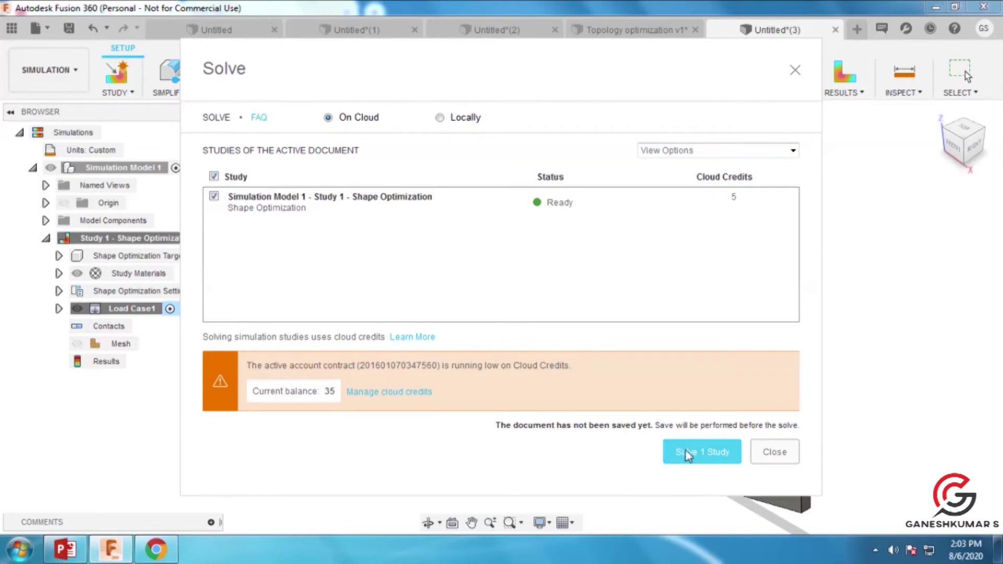
click(687, 449)
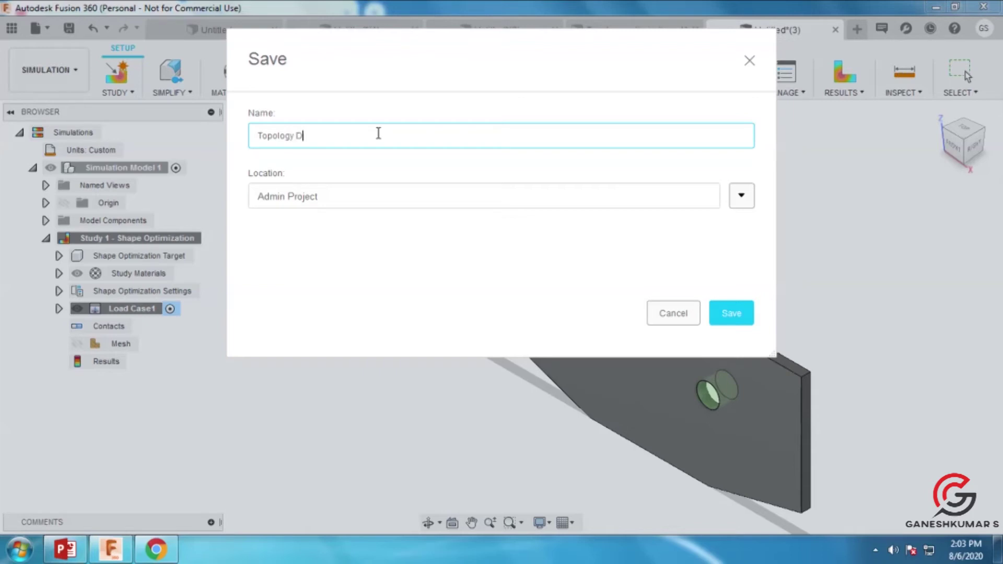
click(729, 311)
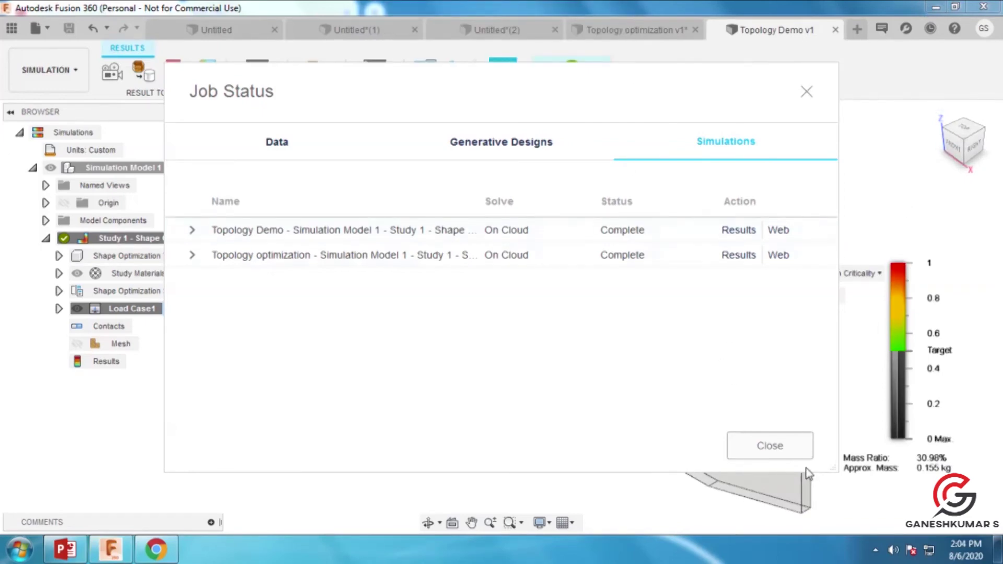
click(794, 447)
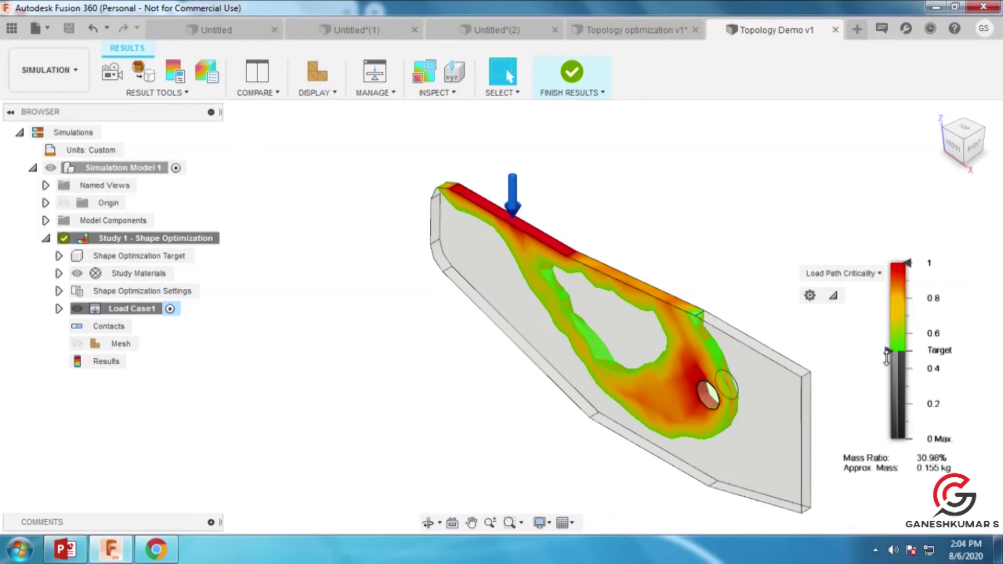
- Lower the load path criticality threshold to about 0.1 and view the retained shape from the front
drag(887, 354, 895, 415)
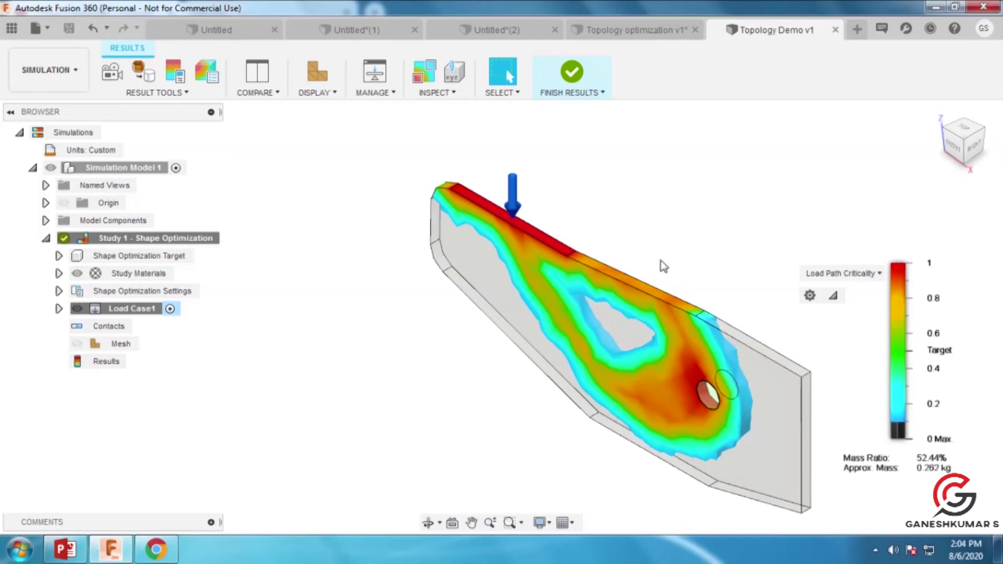
shift+middle_drag(661, 259, 636, 221)
key(Escape)
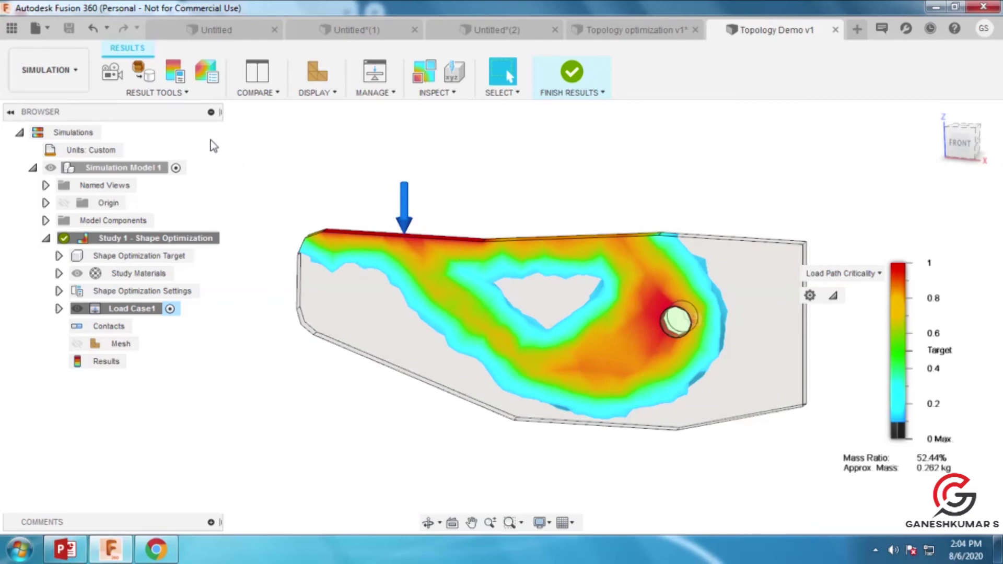
- Promote the optimized mesh result to the existing Simulation Model 1
click(184, 94)
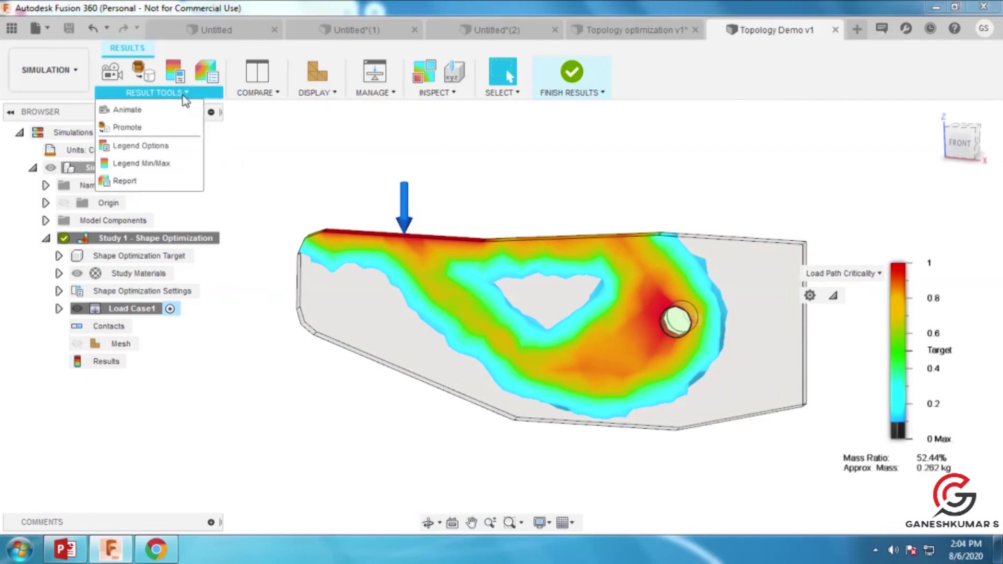
click(162, 126)
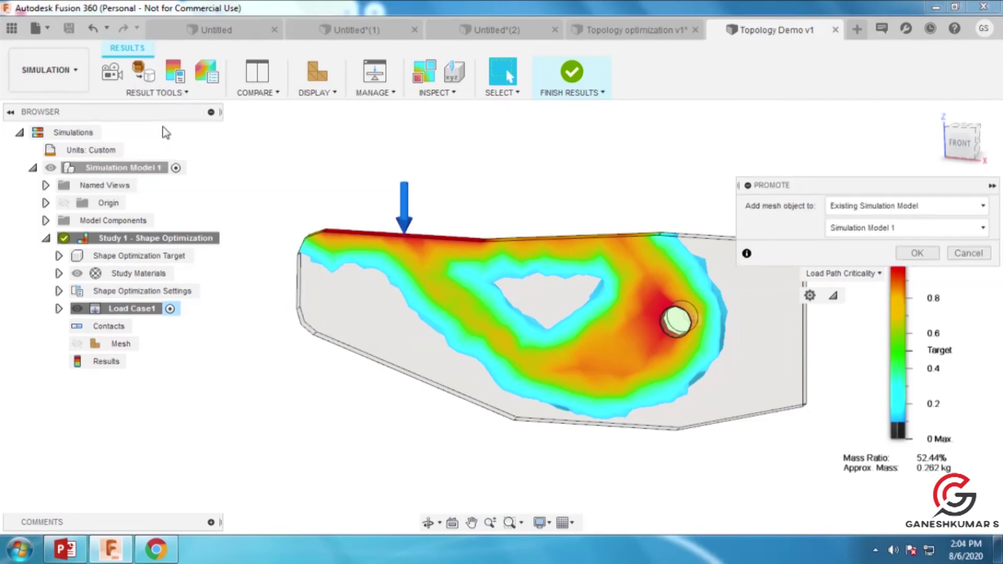
click(917, 254)
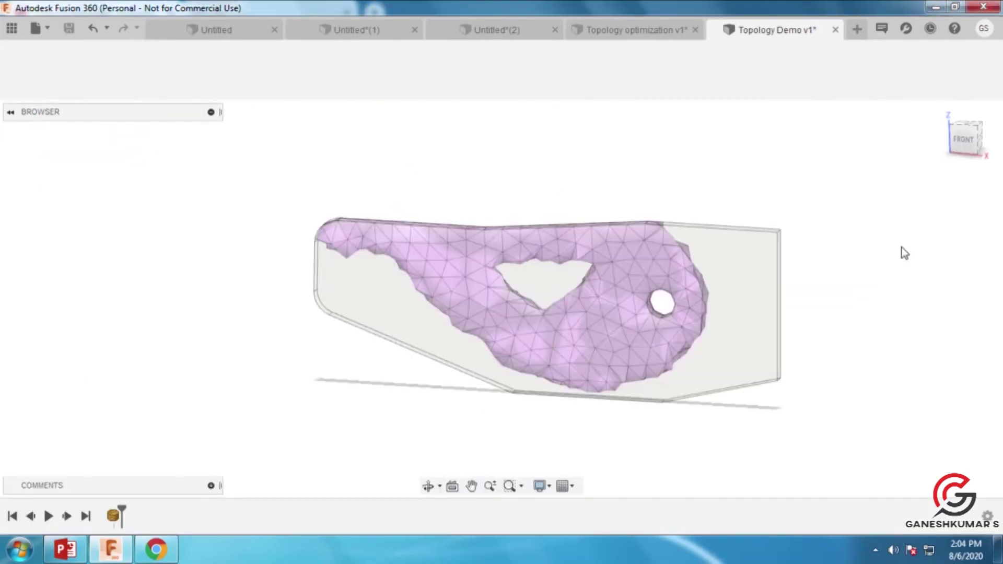
- Create a sketch on the plate's front plane and trace the optimized mesh outline with lines, starting at the rounded end
click(958, 140)
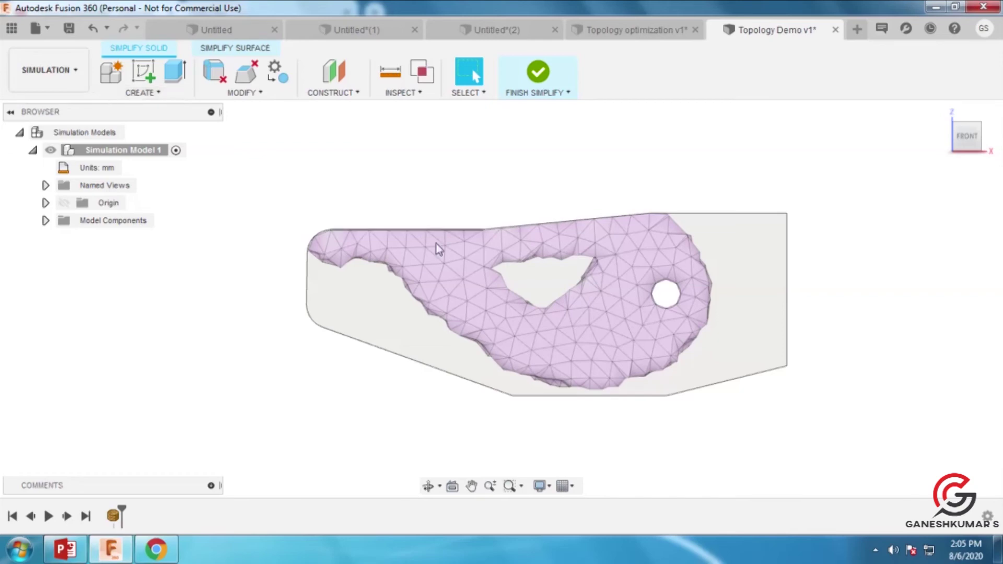
click(153, 93)
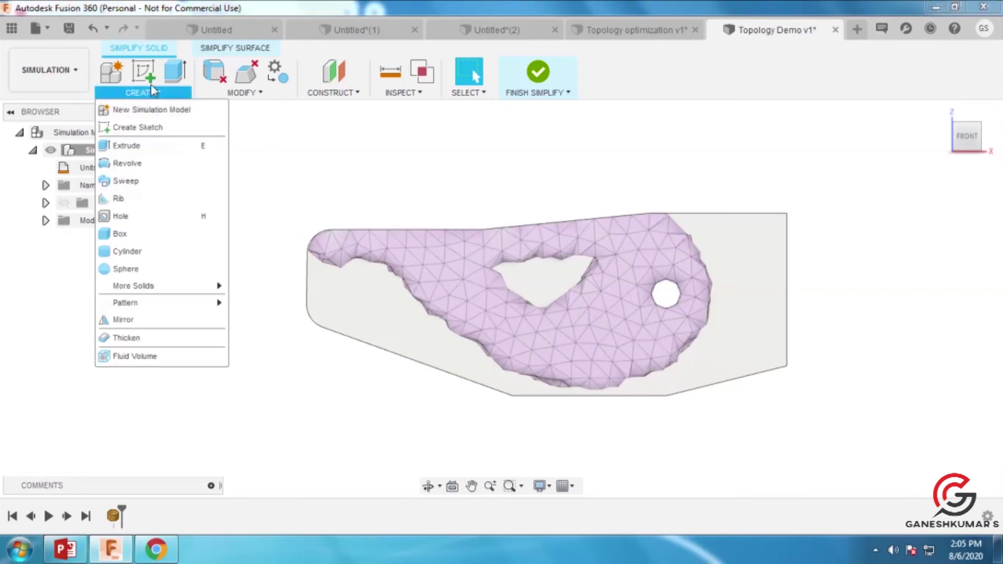
click(146, 76)
click(362, 171)
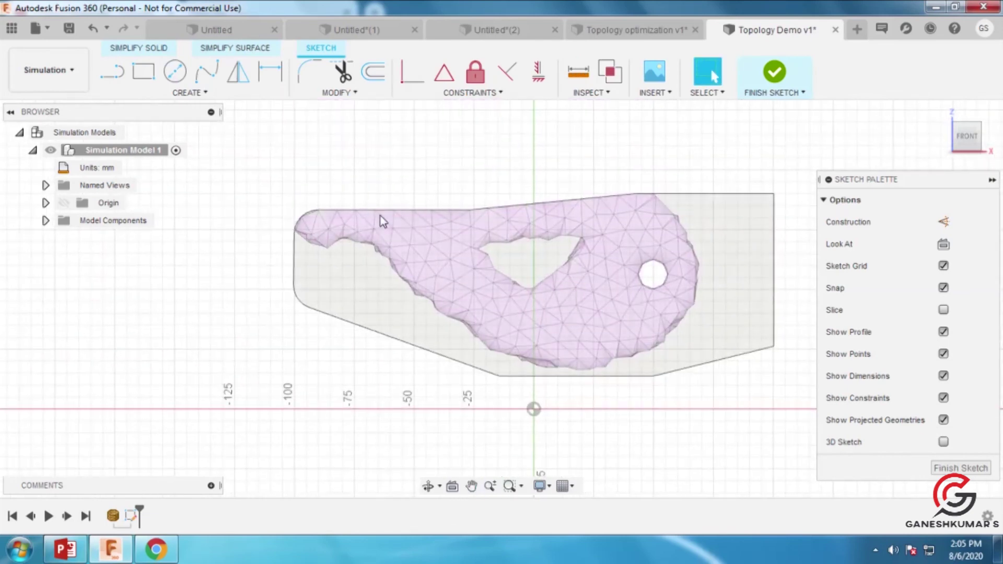
scroll(340, 217, up, 4)
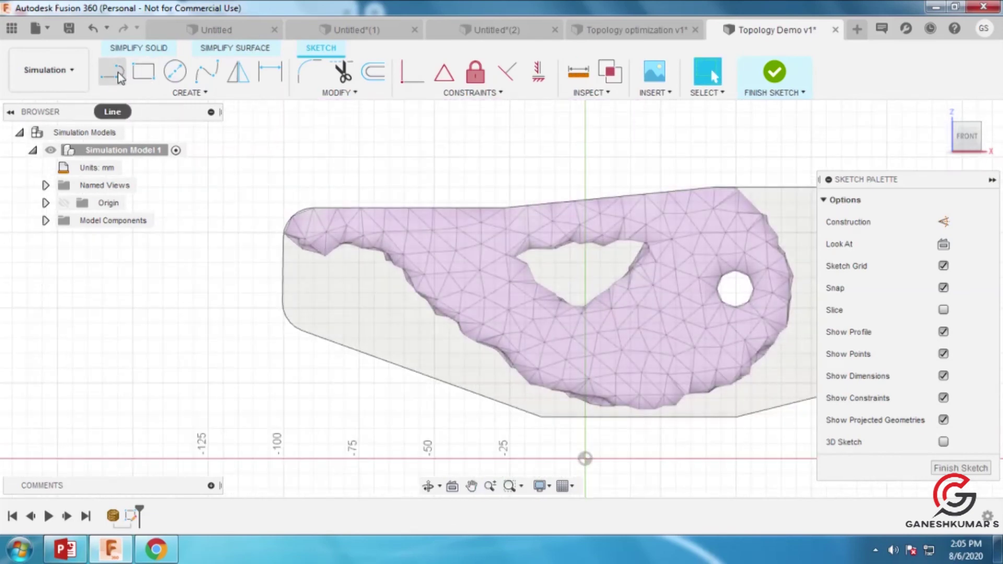
click(111, 71)
click(283, 232)
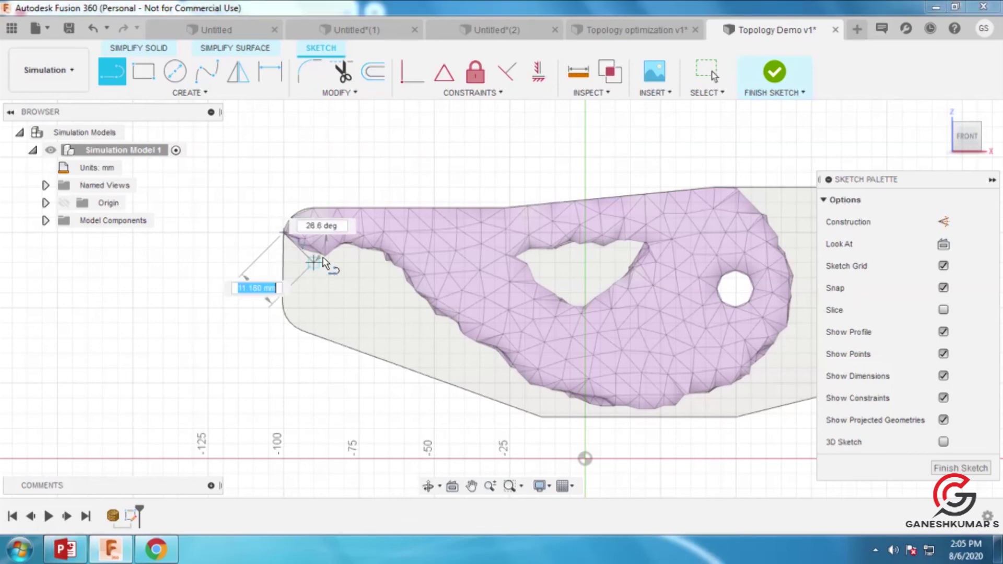
click(327, 261)
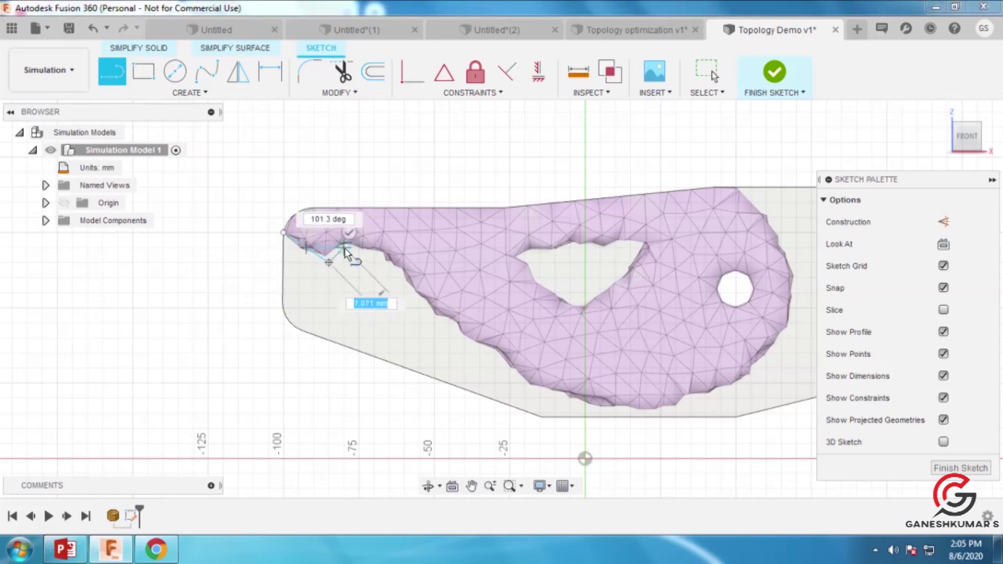
key(Escape)
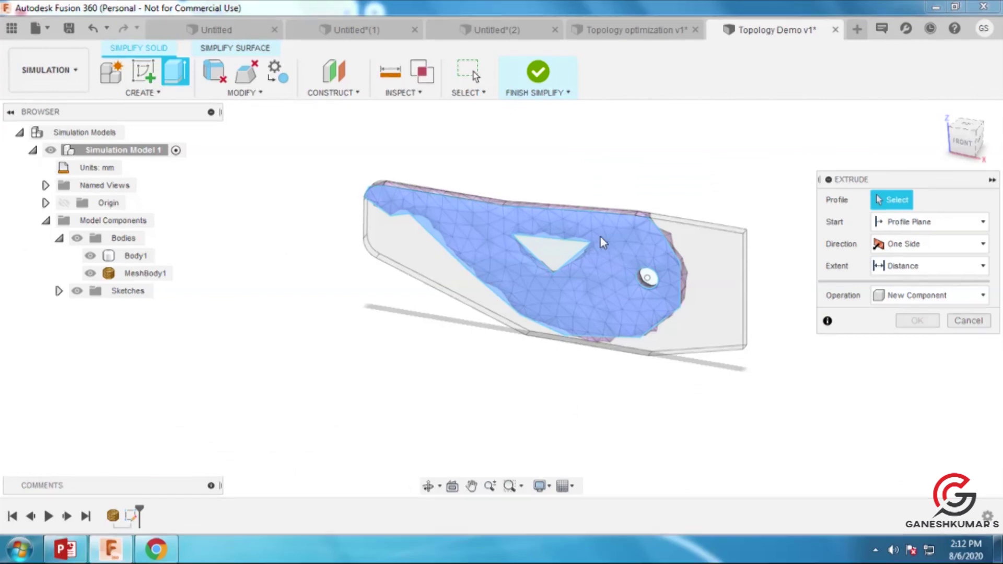
- Extrude the traced mesh profile as a new component and hide the sketches
click(604, 243)
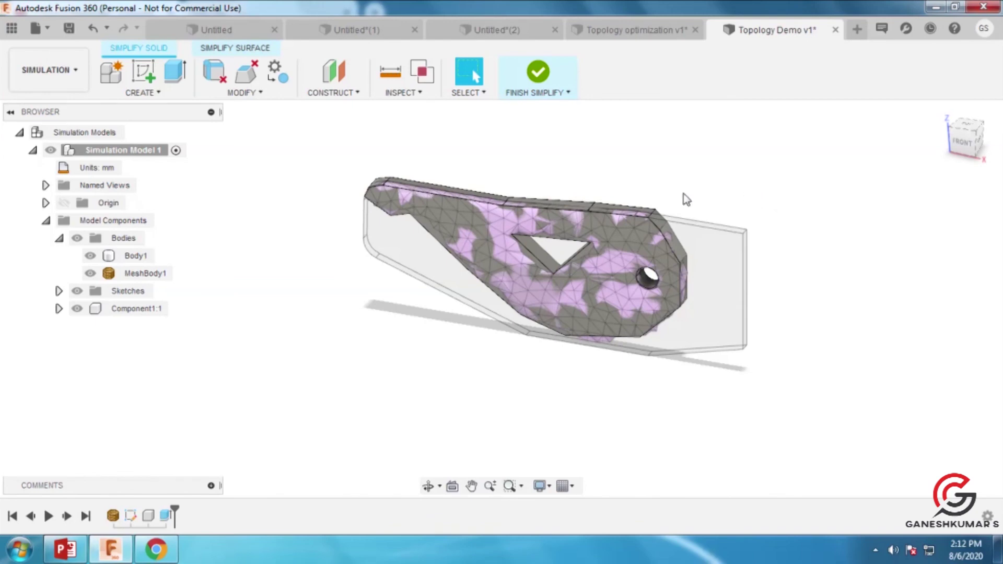
click(77, 292)
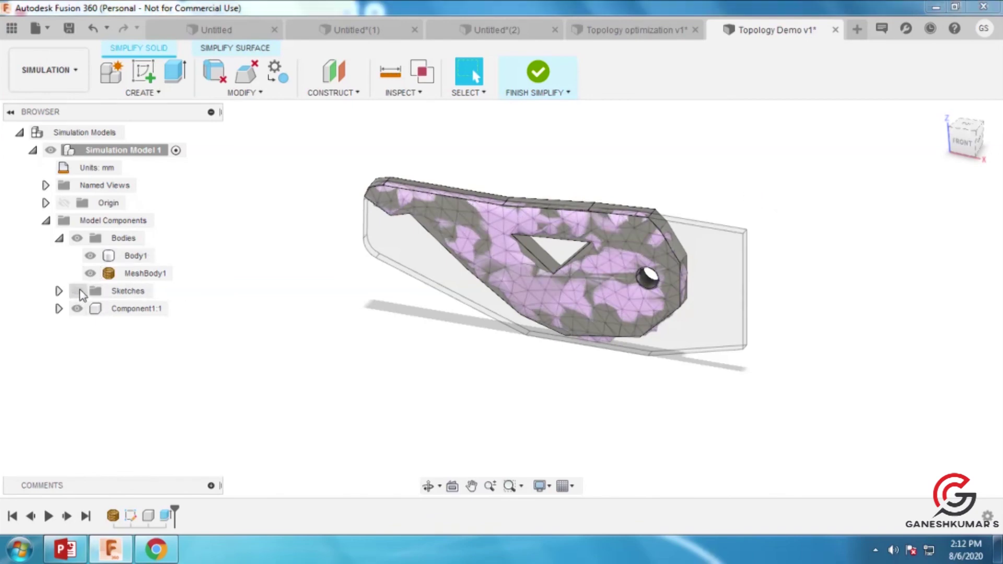